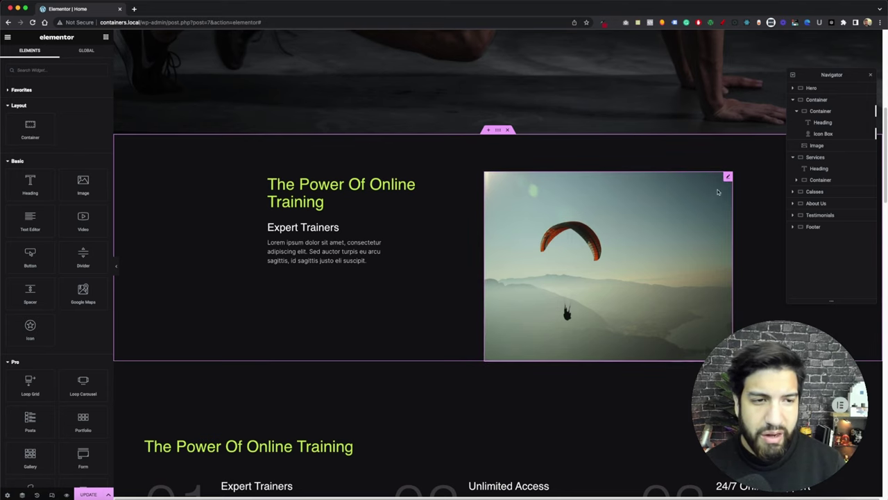
Give the paraglider image a custom width of 29
click(728, 177)
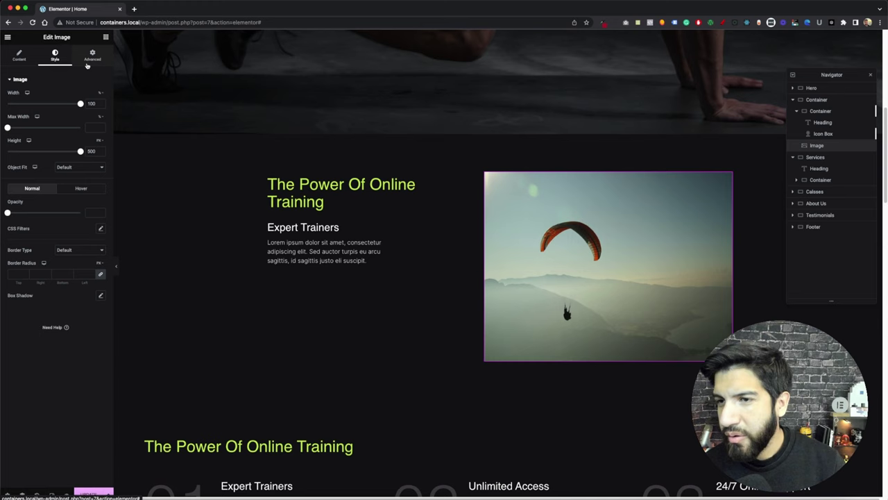
click(92, 56)
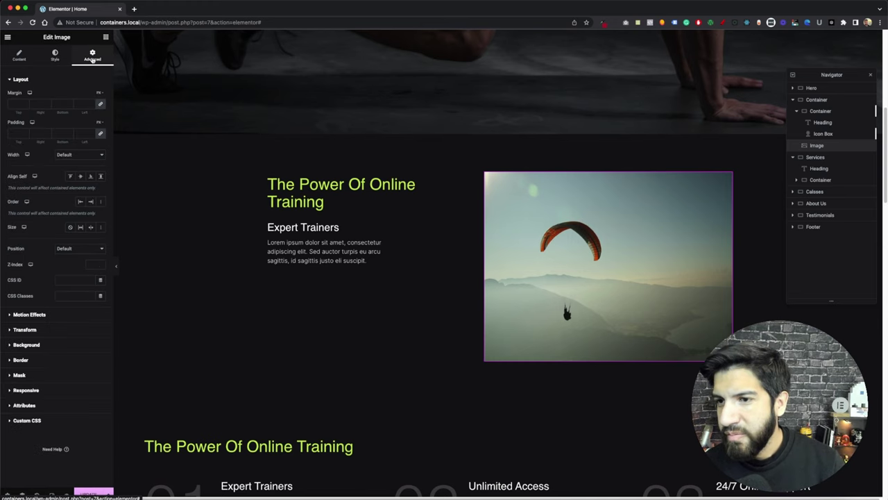
click(82, 156)
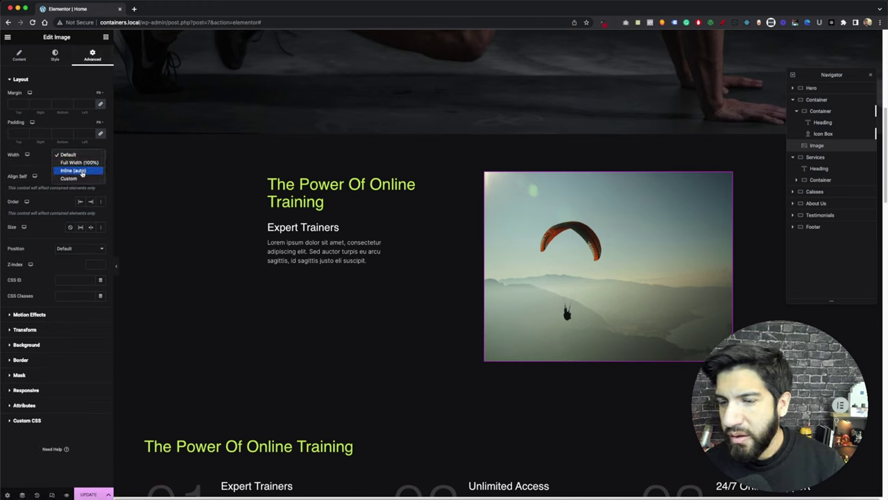
click(82, 178)
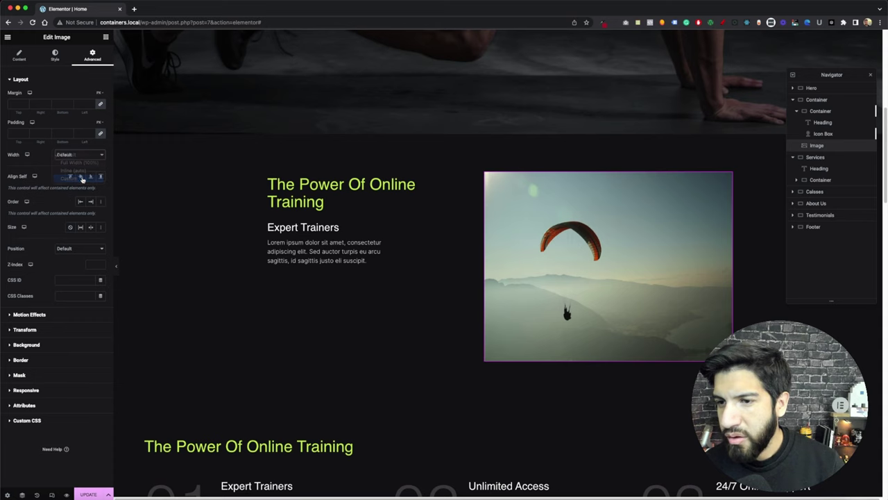
drag(69, 179, 28, 179)
Set the image's Object Fit to Cover
click(54, 56)
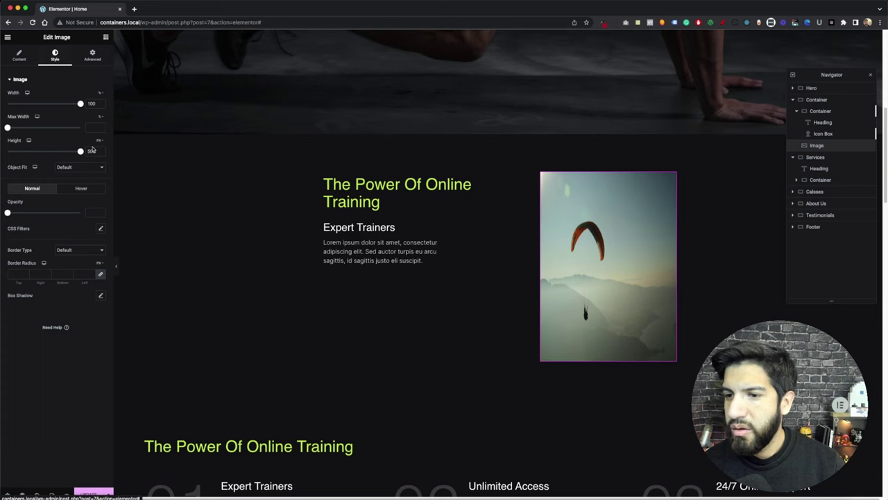
click(73, 168)
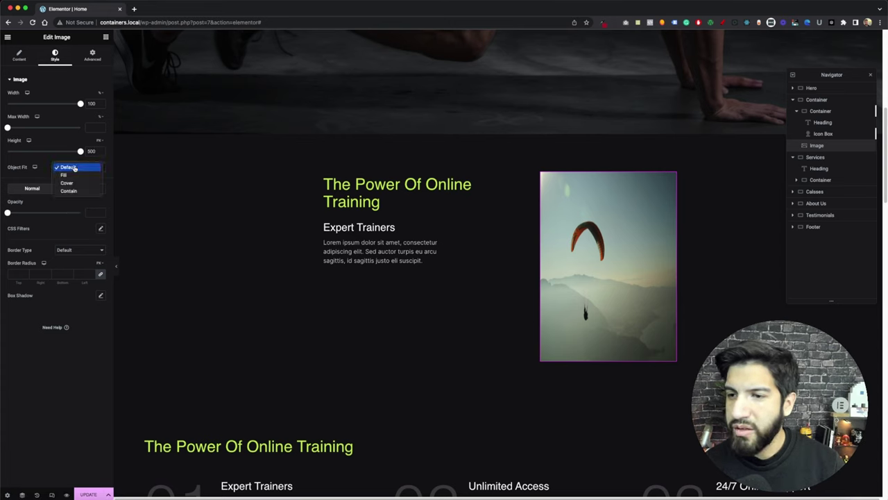
click(72, 184)
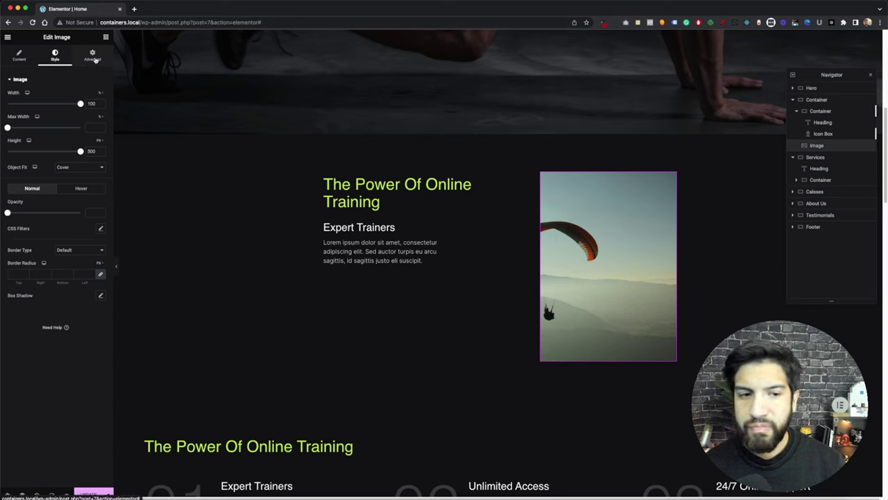
Write 'selector img' on the first line of the image's Custom CSS
click(94, 60)
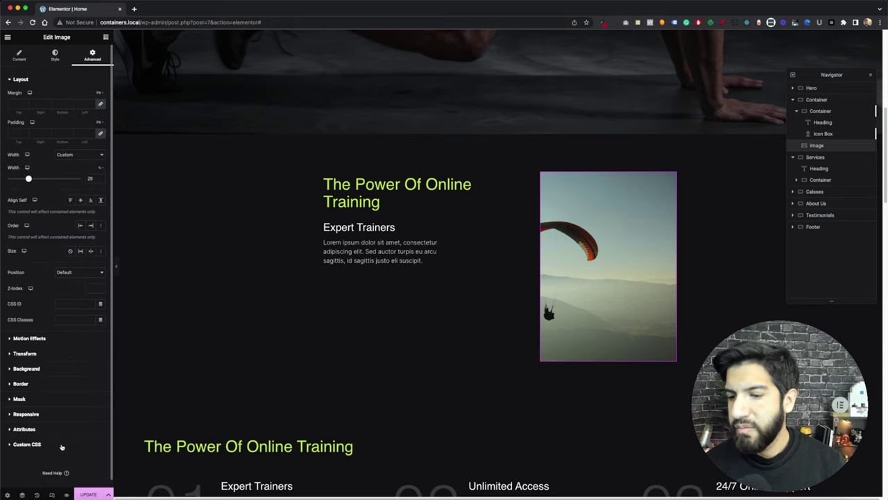
click(61, 448)
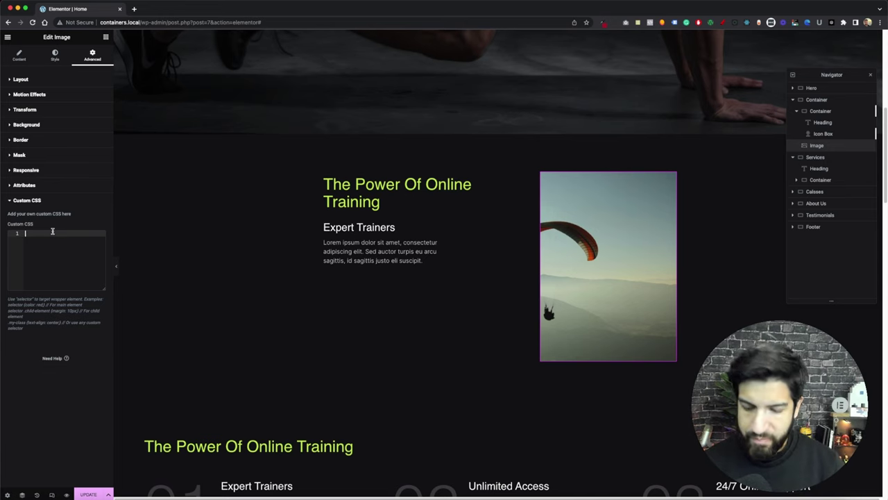
text(selector)
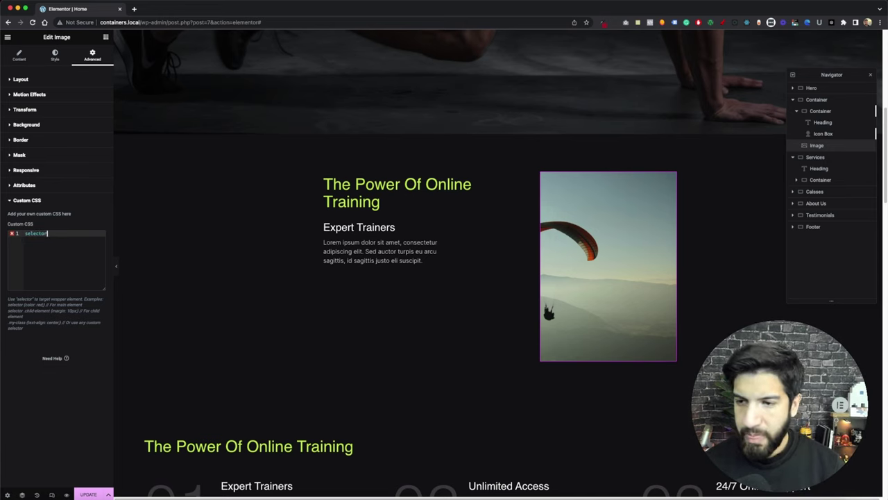
text( img)
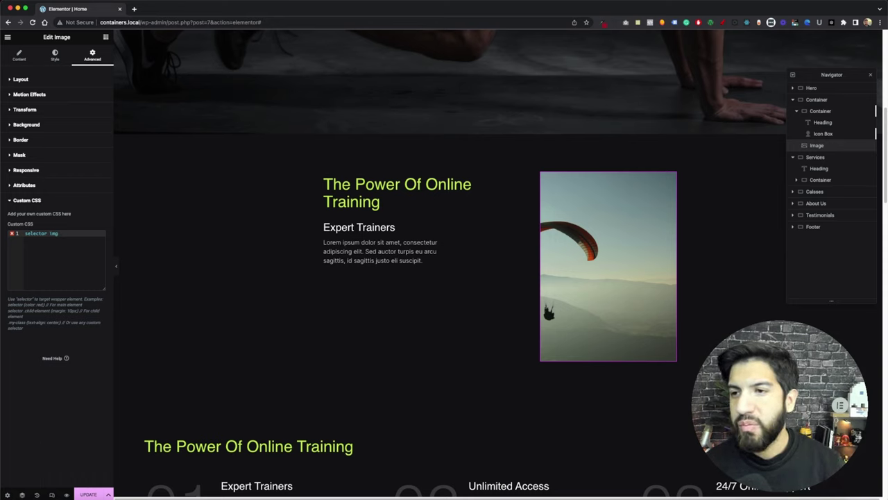
click(39, 82)
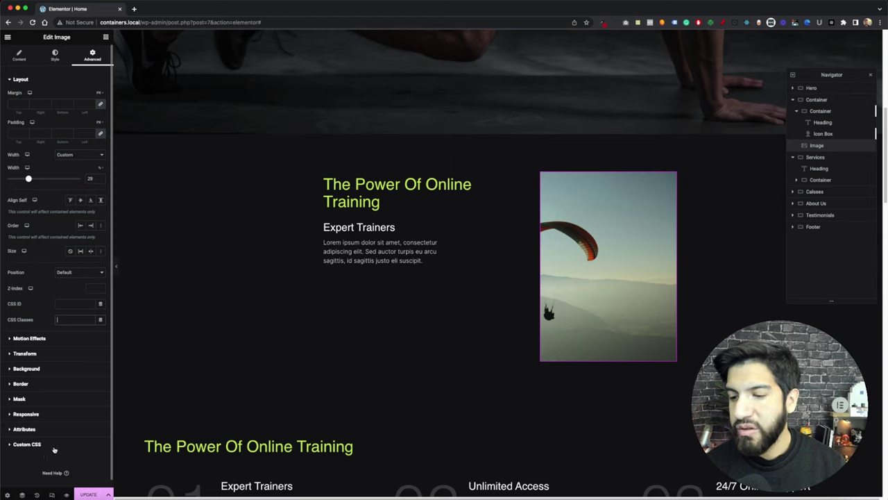
click(56, 448)
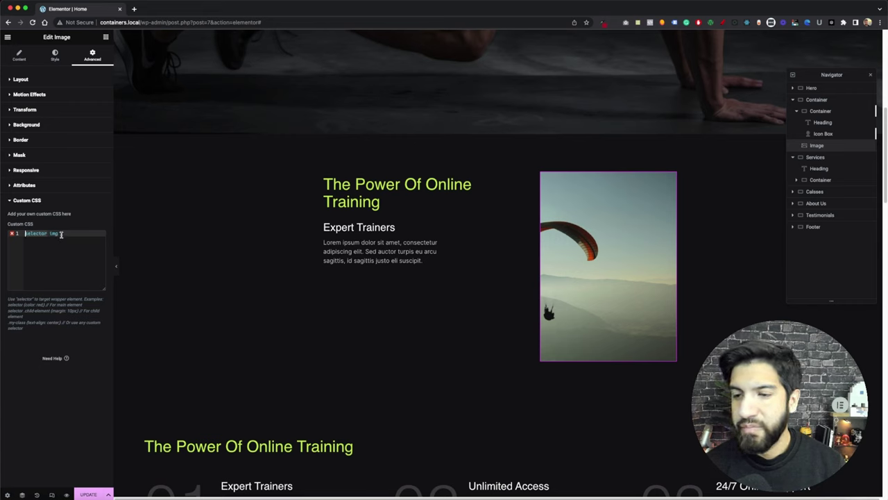
Add an object-position property with value right inside the selector img braces
click(61, 234)
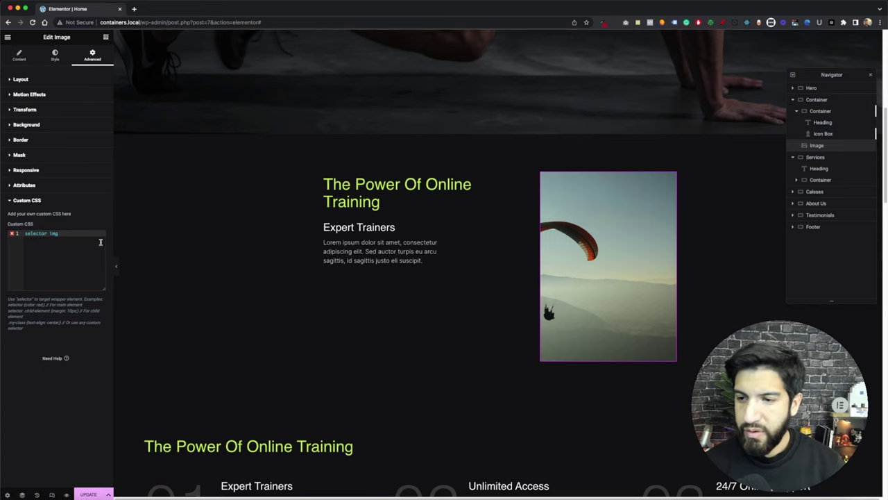
text({)
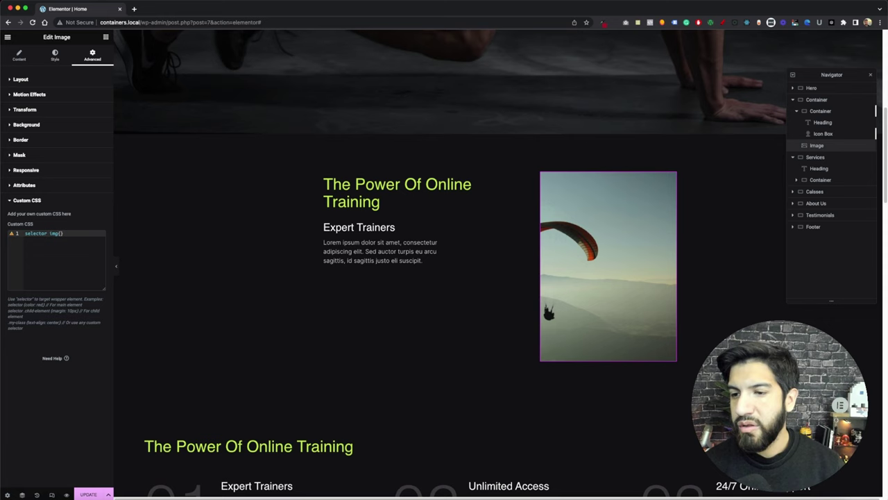
key(Return)
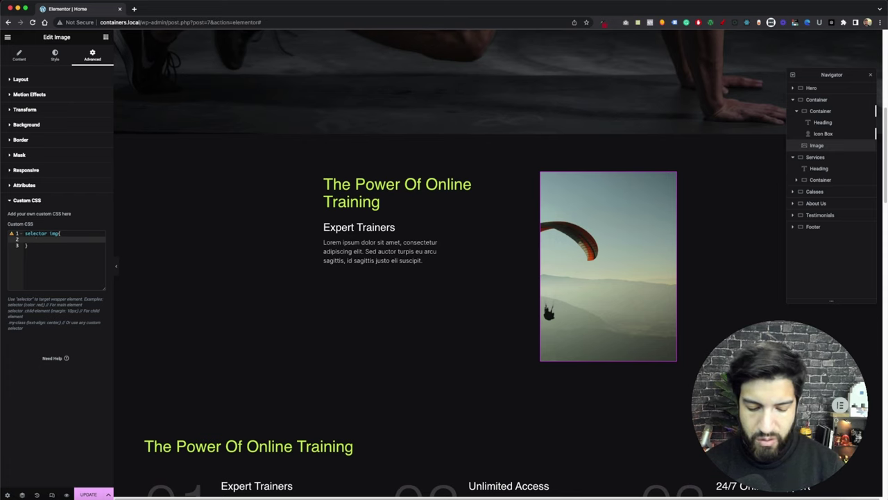
text(object)
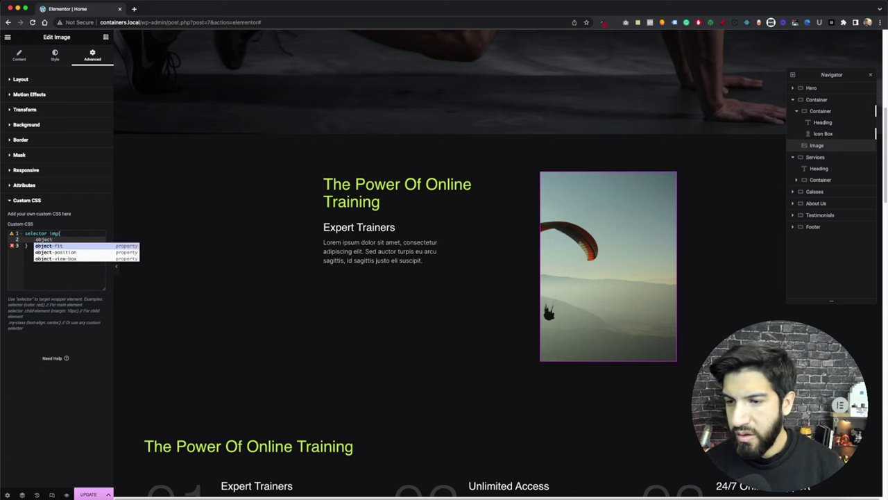
key(Down)
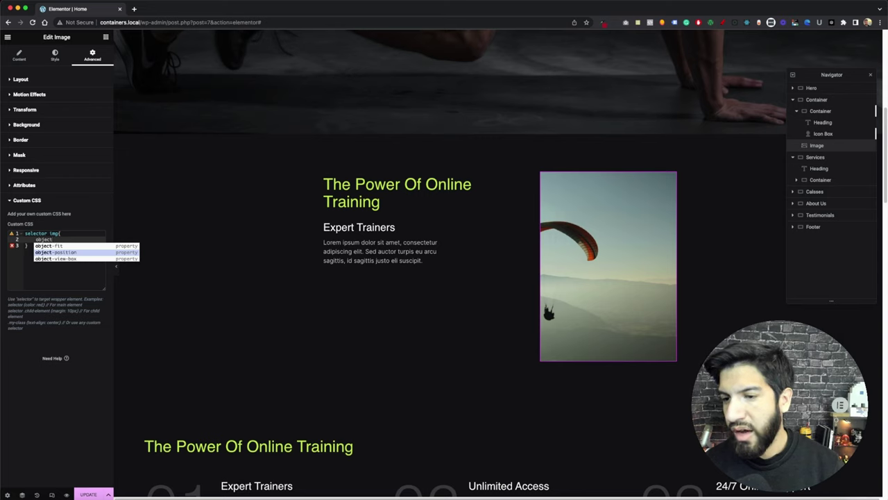
key(Return)
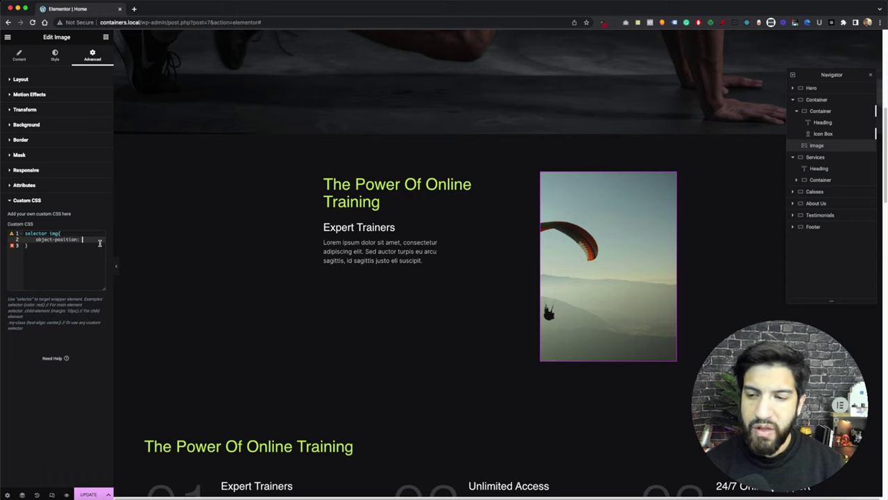
text(right)
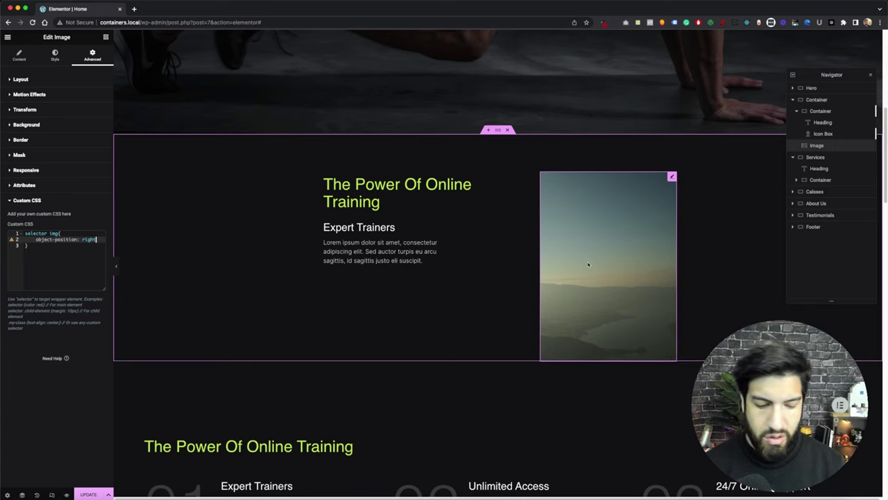
Change the object-position value from right to left center
key(BackSpace)
key(BackSpace)
key(BackSpace)
key(BackSpace)
key(BackSpace)
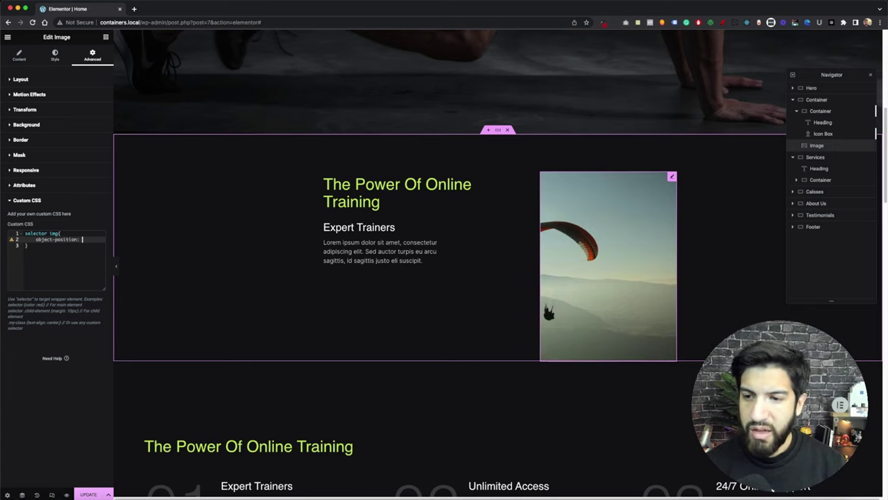
text(left)
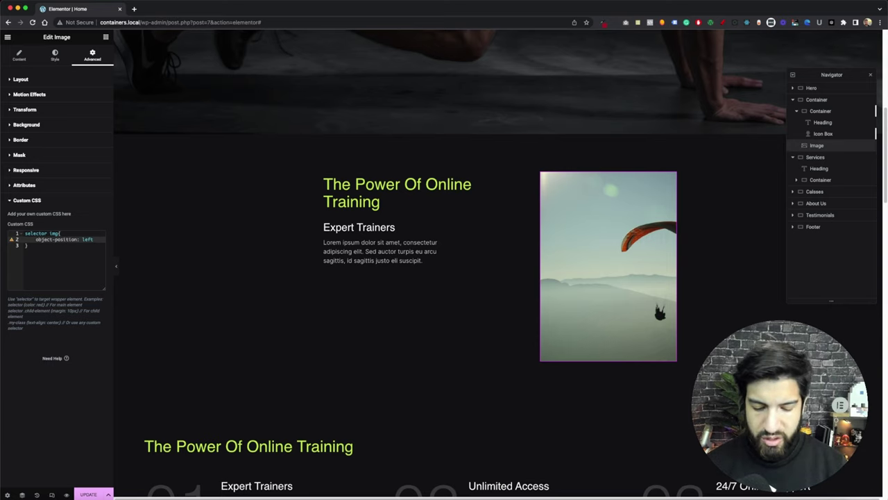
text(top)
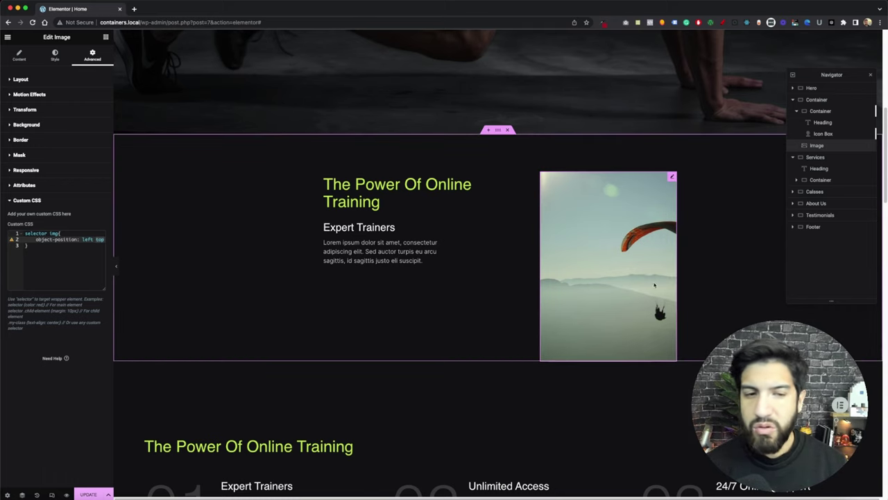
text(center)
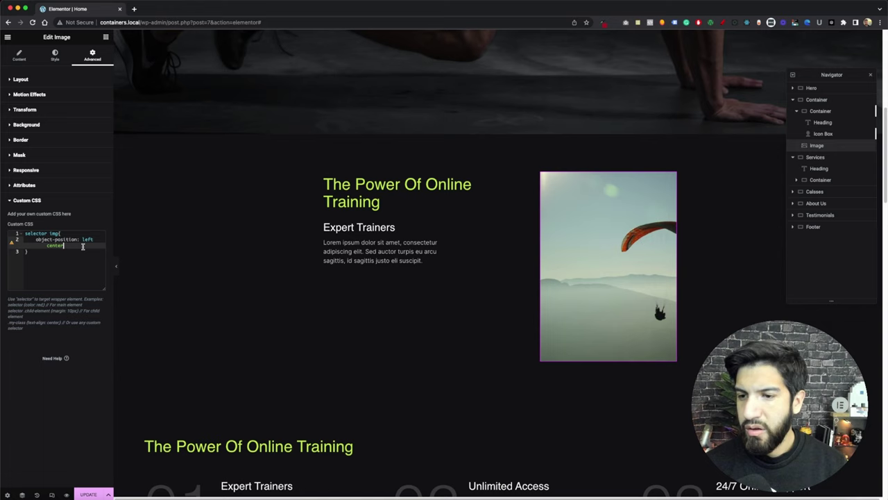
double_click(84, 239)
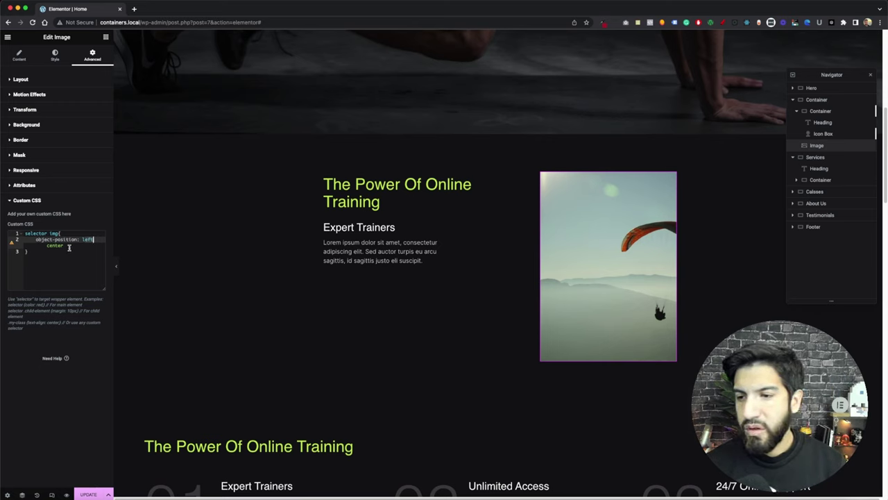
click(68, 246)
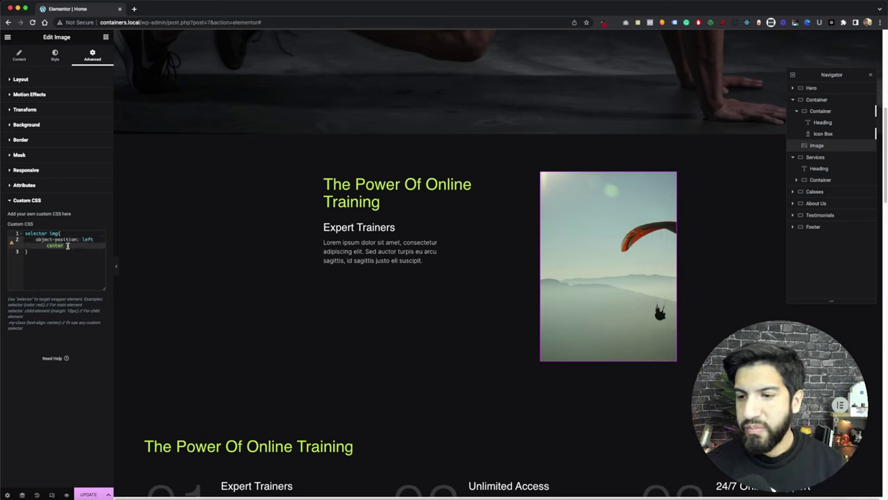
Replace left with a percentage so object-position reads 28% center
double_click(88, 239)
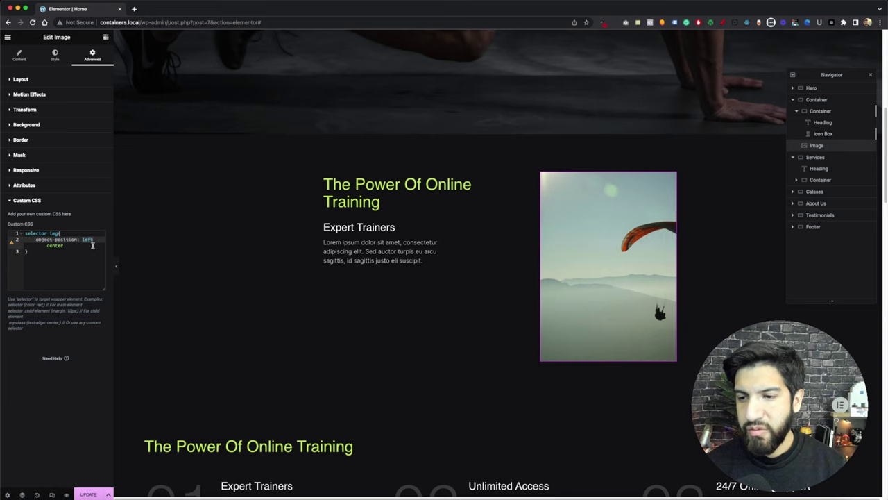
text(1%)
text(0)
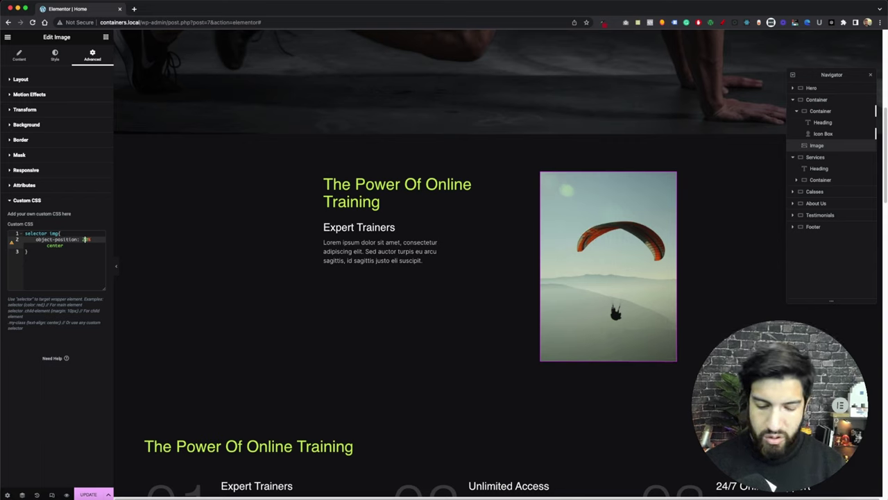
text(6)
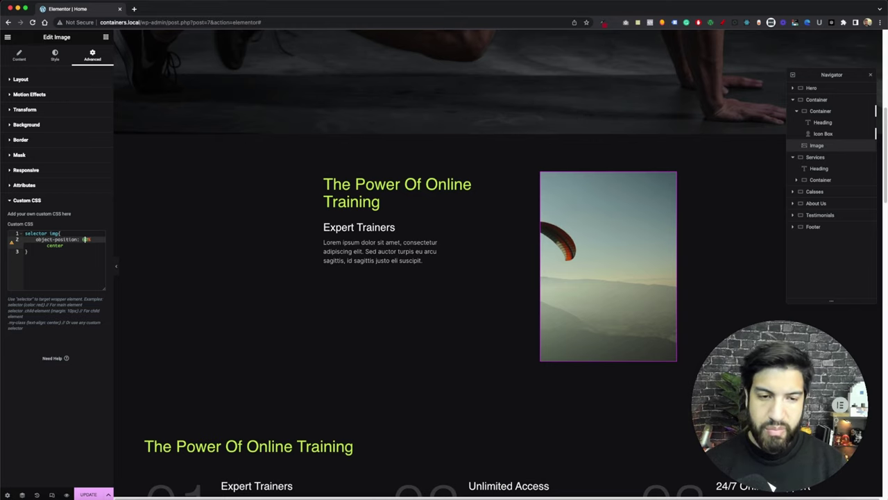
key(BackSpace)
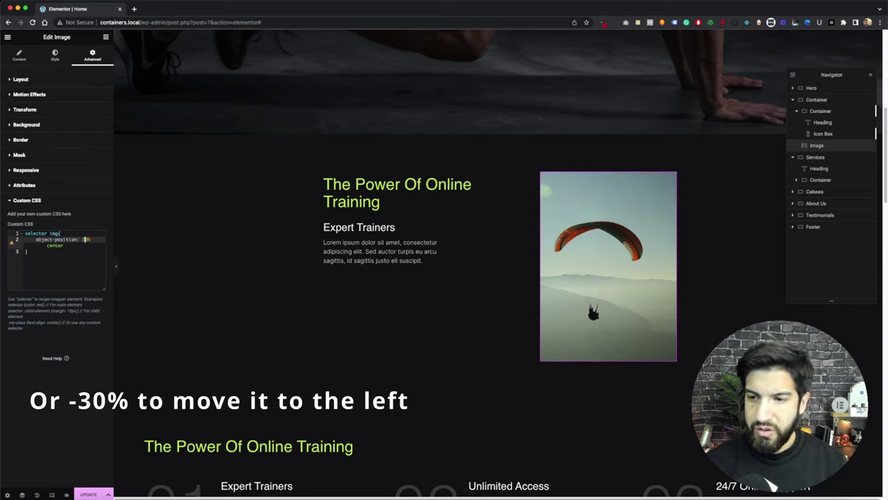
text(-3)
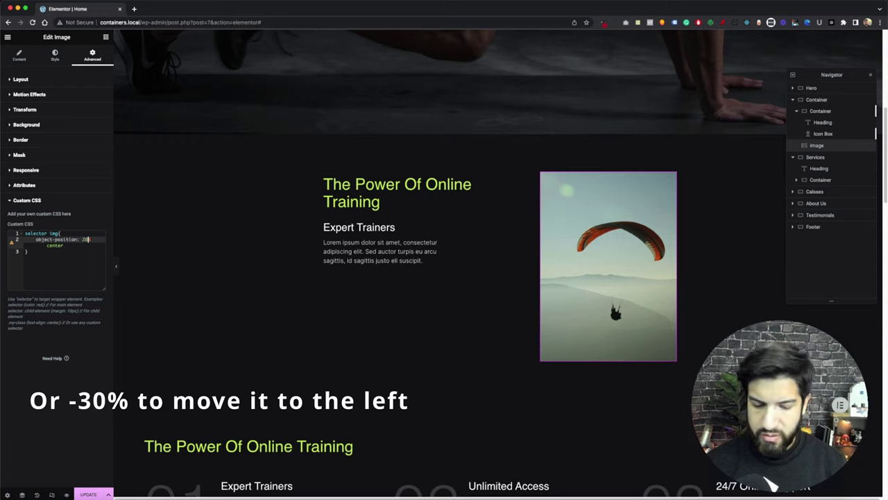
key(BackSpace)
text(20)
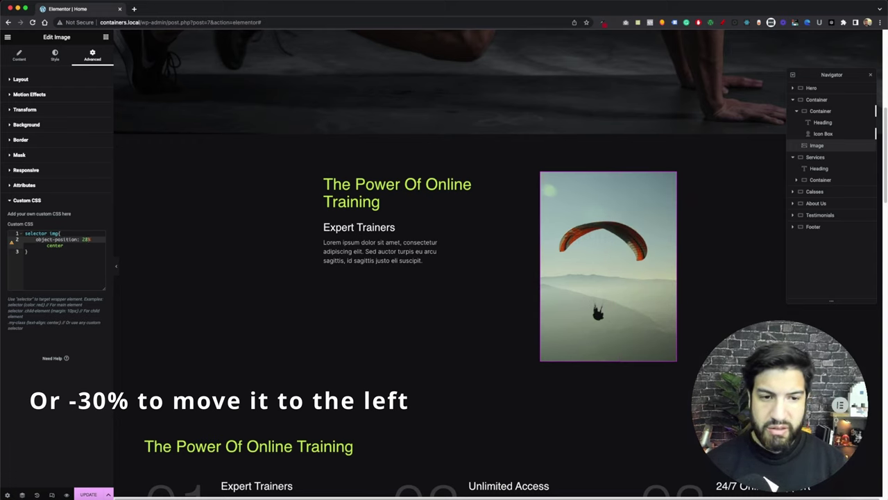
text(%)
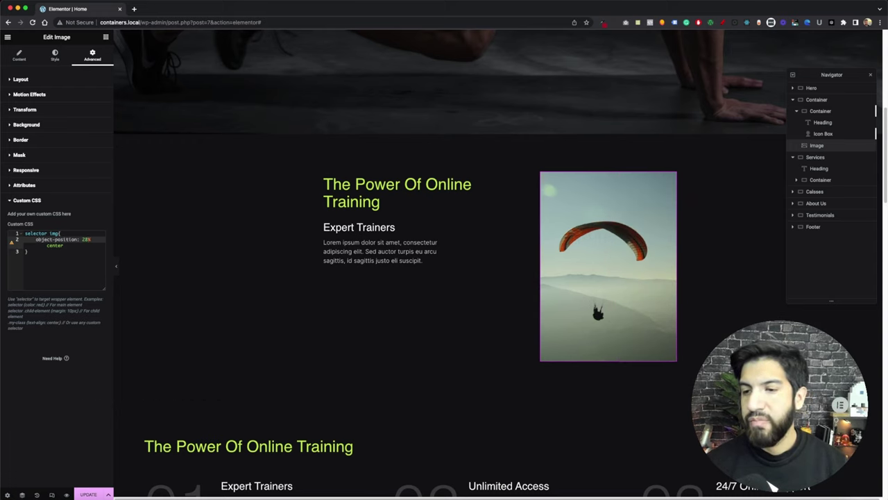
click(32, 271)
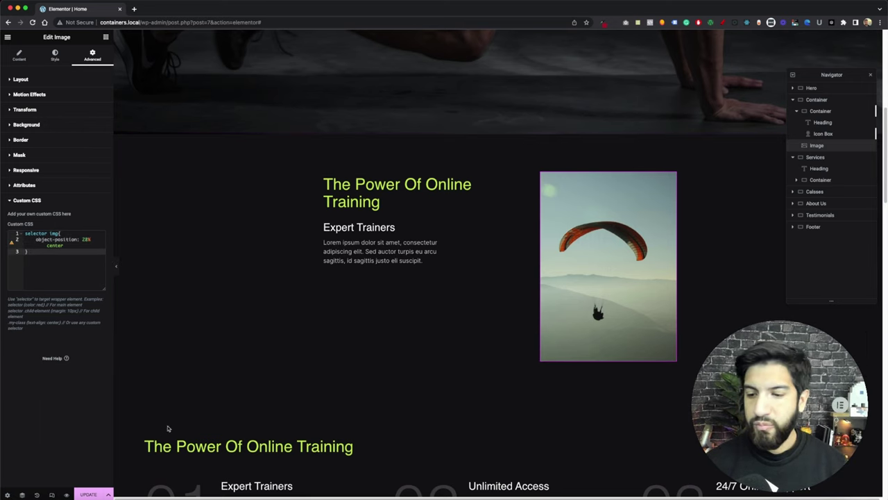
Preview at Tablet Portrait and widen the image to about 329 px
click(52, 495)
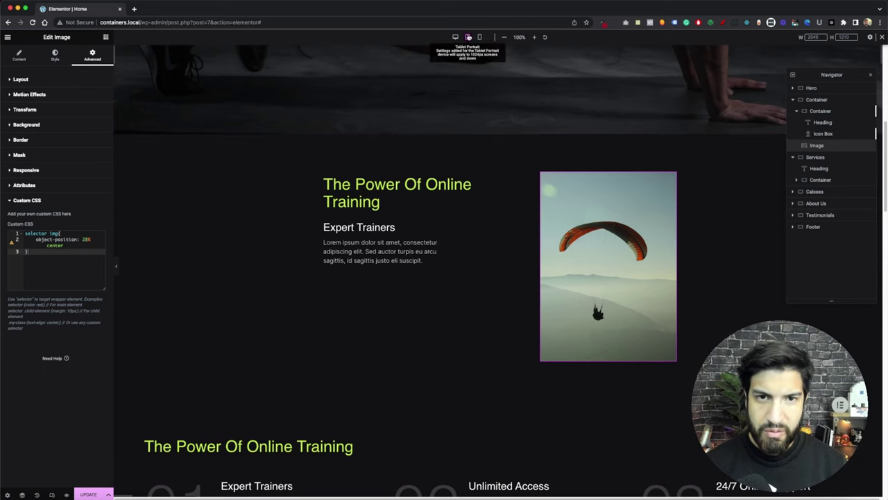
click(468, 37)
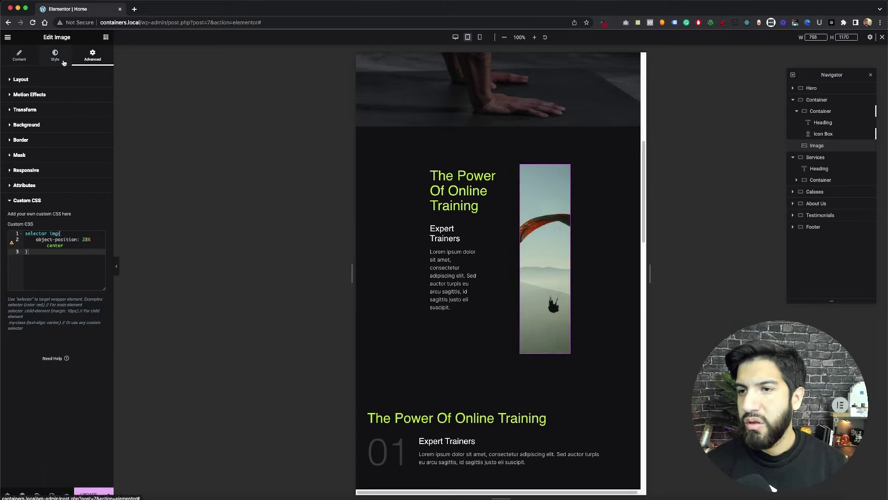
click(62, 61)
click(95, 57)
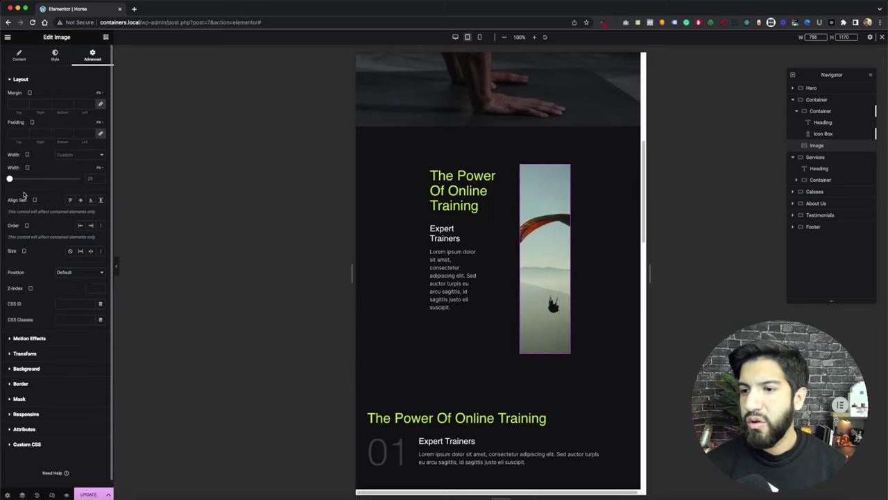
drag(9, 179, 31, 179)
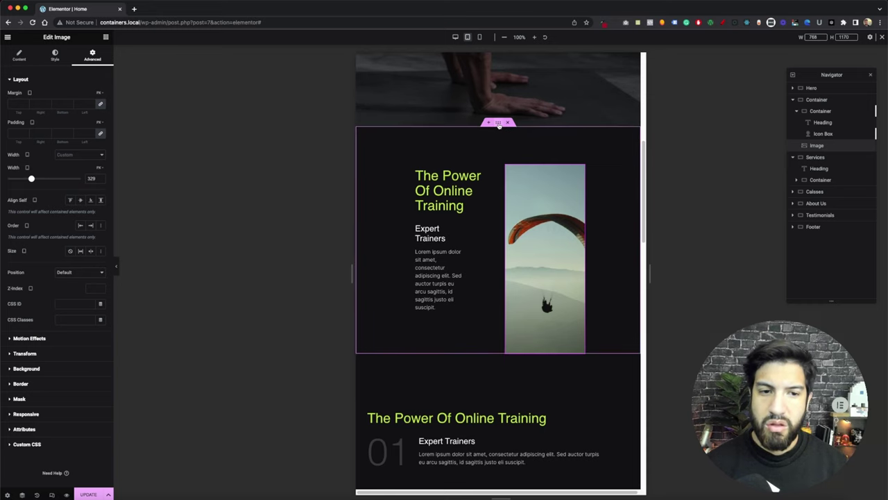
Stretch the image's parent container to 100% width
click(498, 123)
click(17, 55)
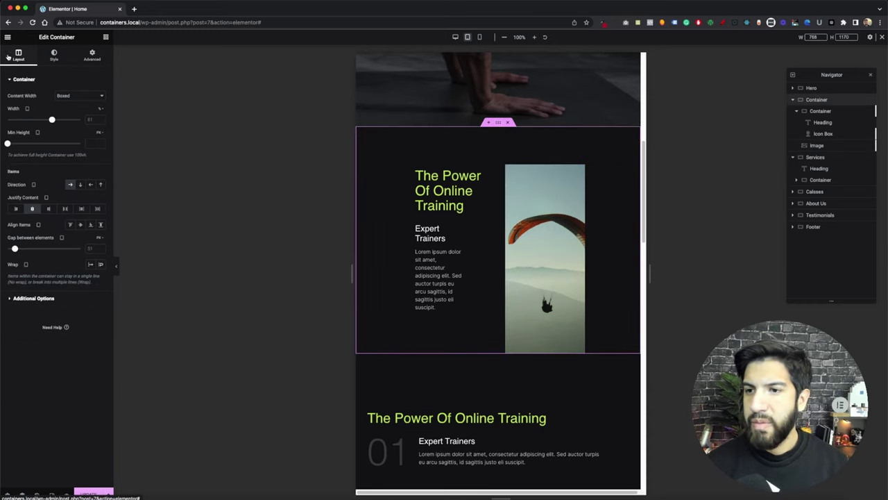
drag(51, 120, 83, 121)
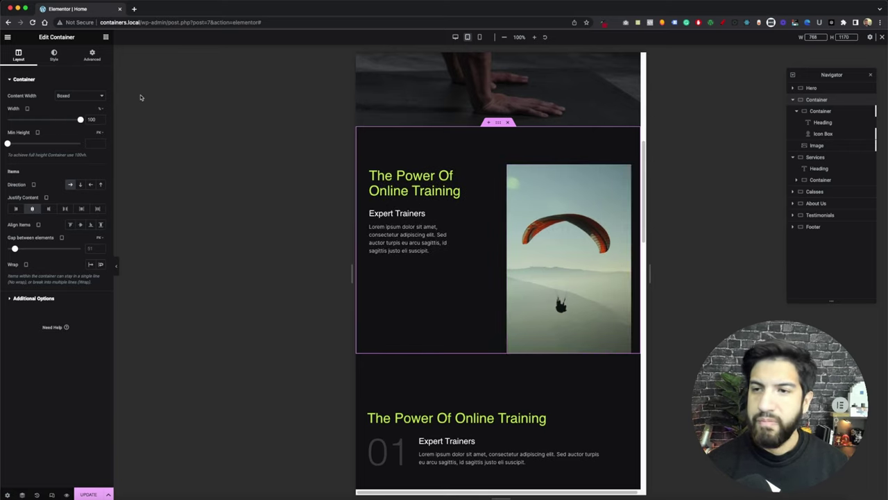
Open the image's Custom CSS and insert a blank line above the selector img rule
click(88, 56)
click(27, 359)
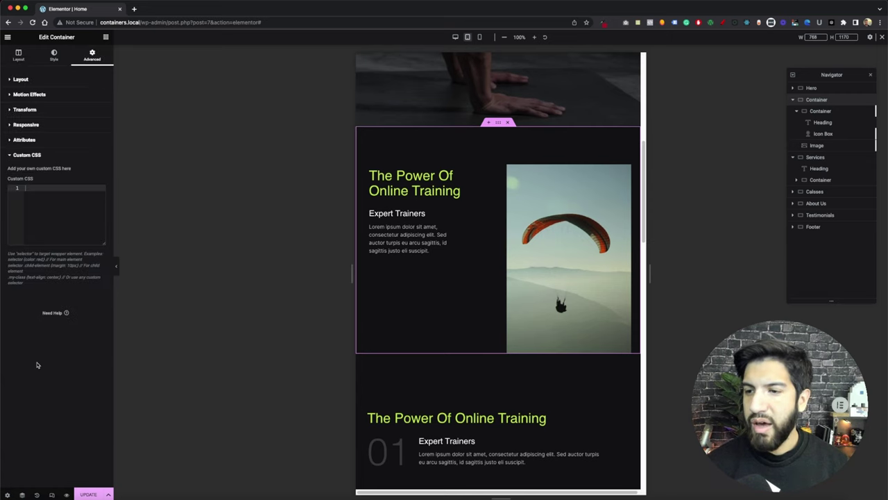
click(548, 236)
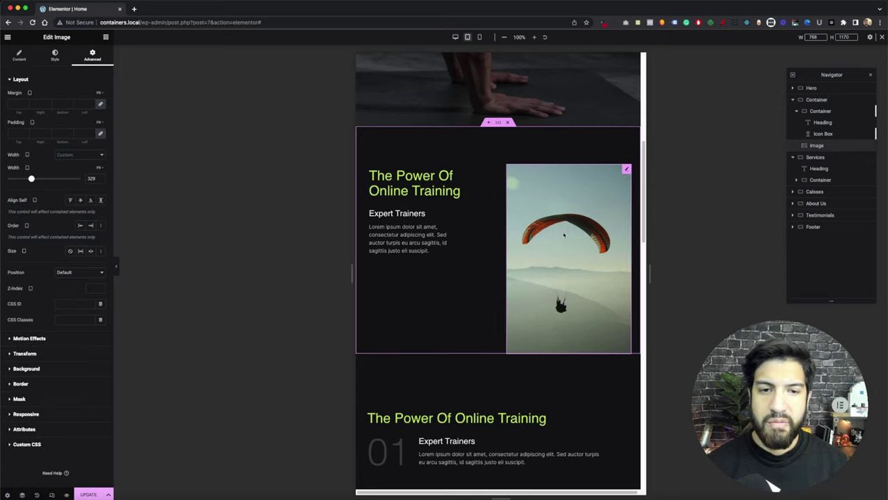
click(61, 443)
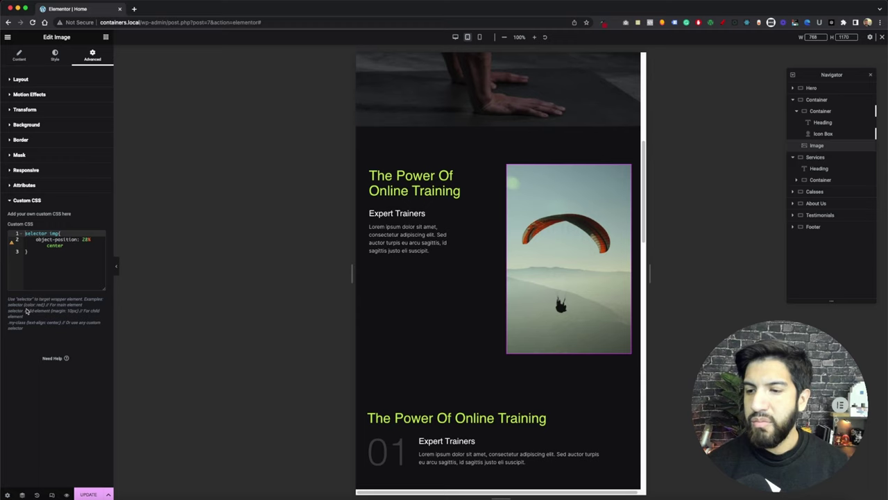
click(48, 253)
click(25, 234)
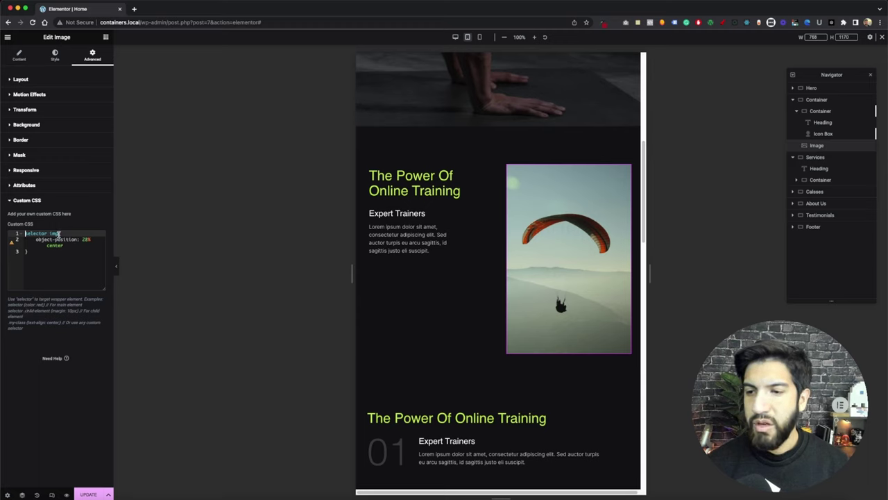
key(Return)
key(Return)
key(Up)
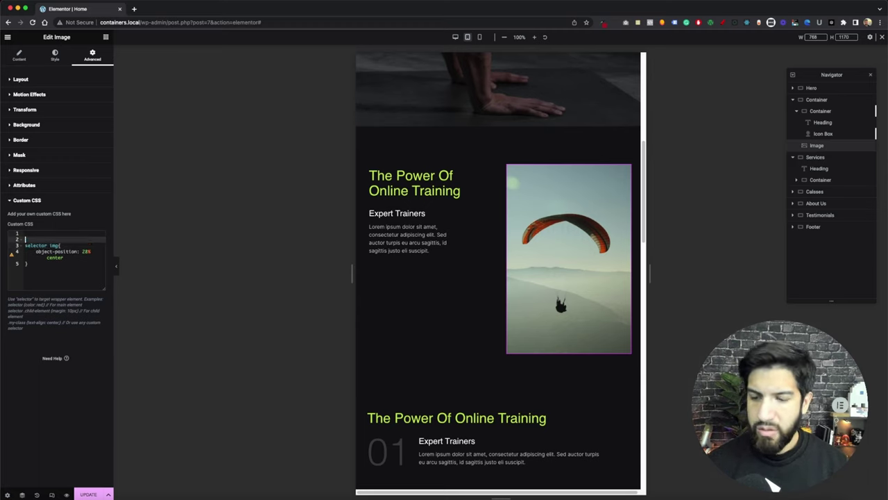
Start a max-width 1024 media query block, with the preview widened to 1024 px
text(/)
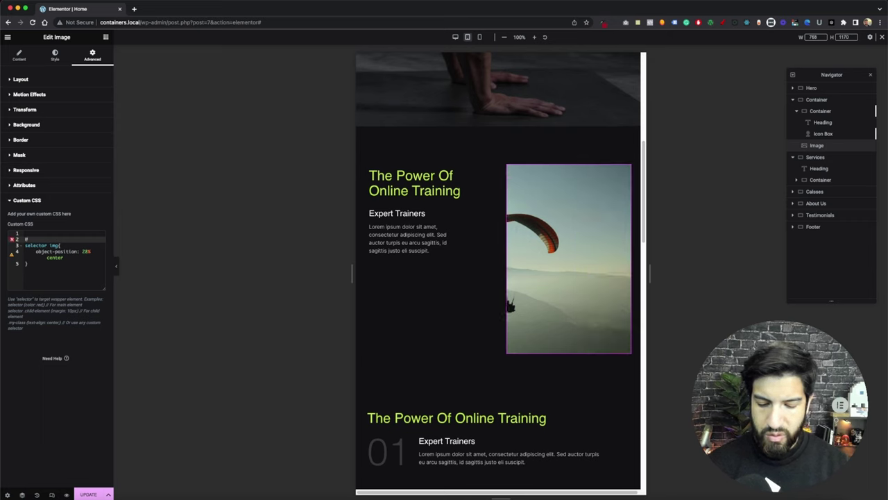
text(med)
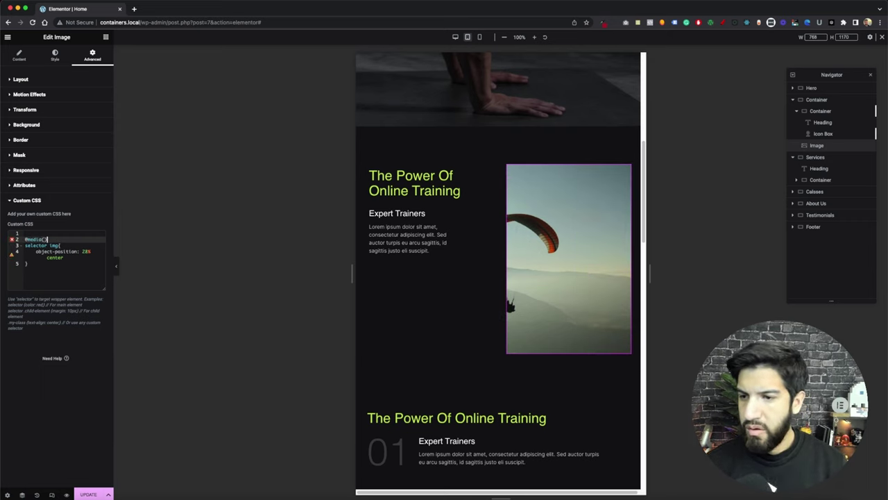
text(ia()
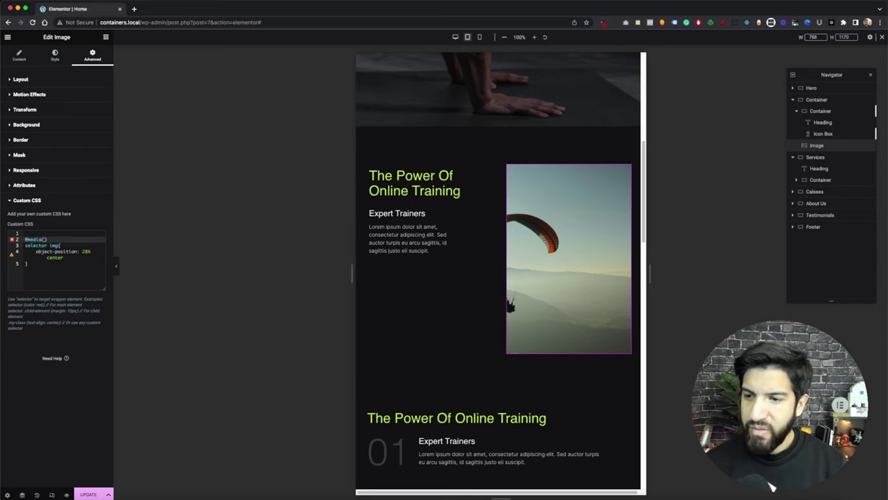
text(min)
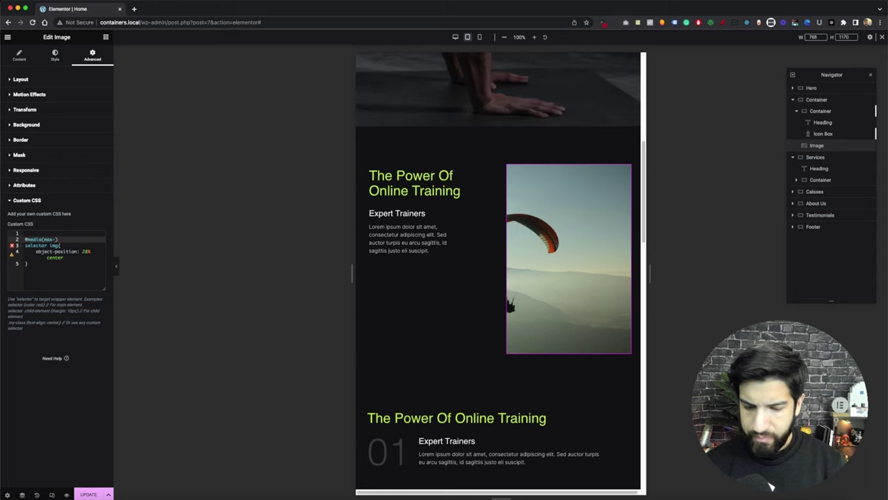
text(-width:1025)
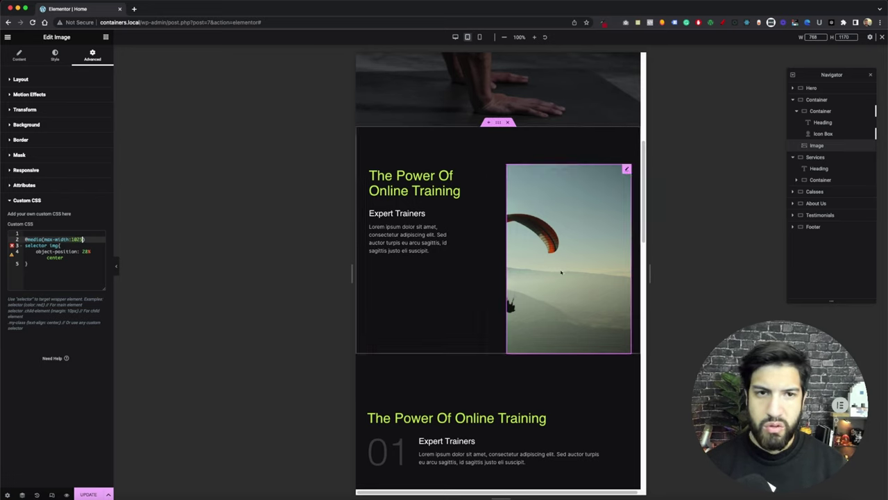
drag(651, 273, 699, 274)
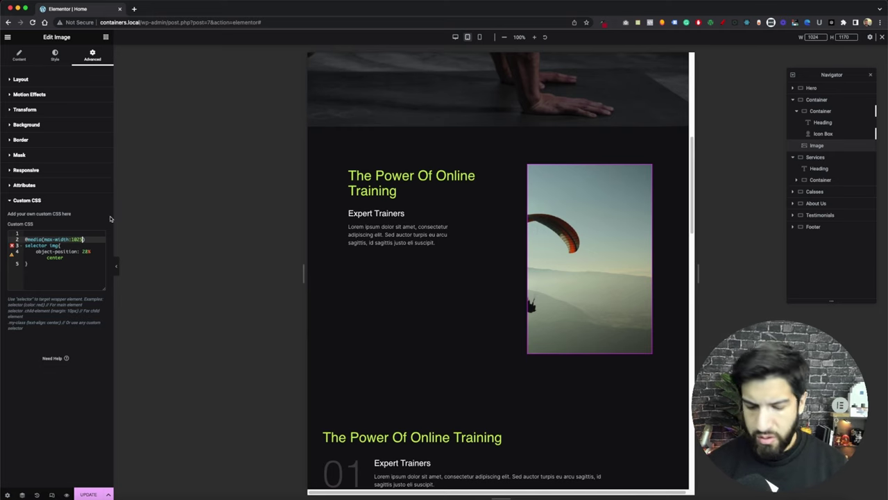
click(94, 239)
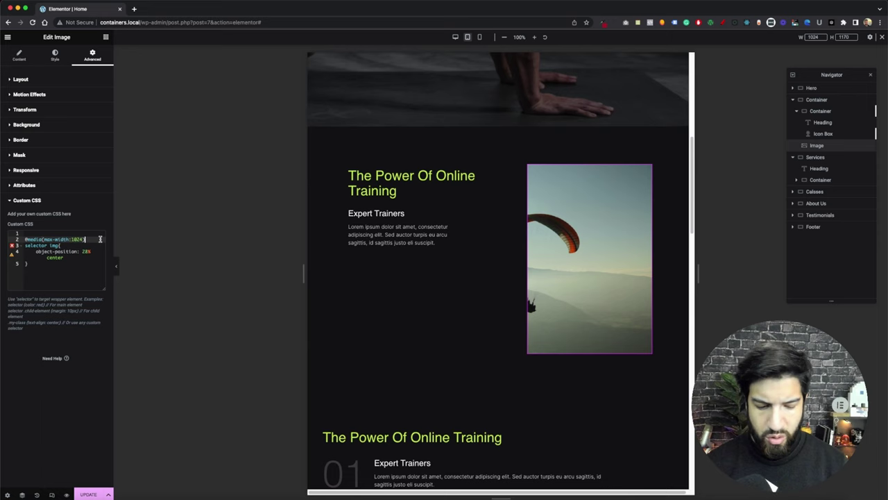
text({)
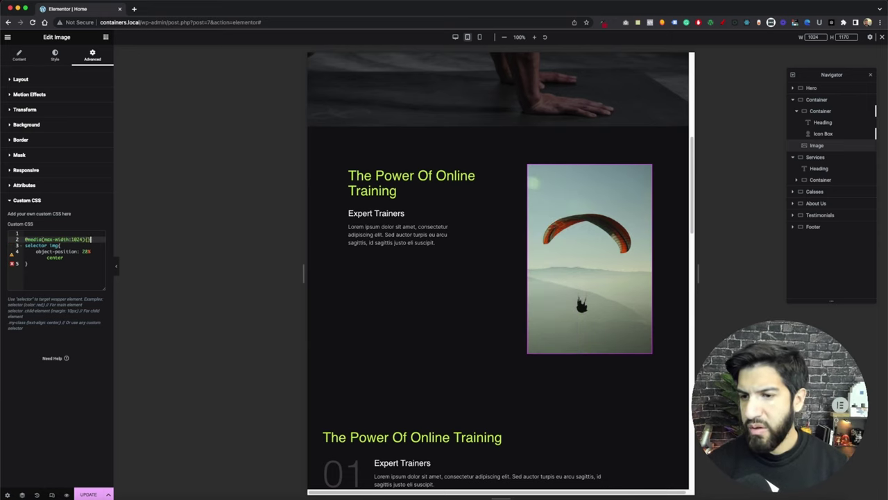
key(Return)
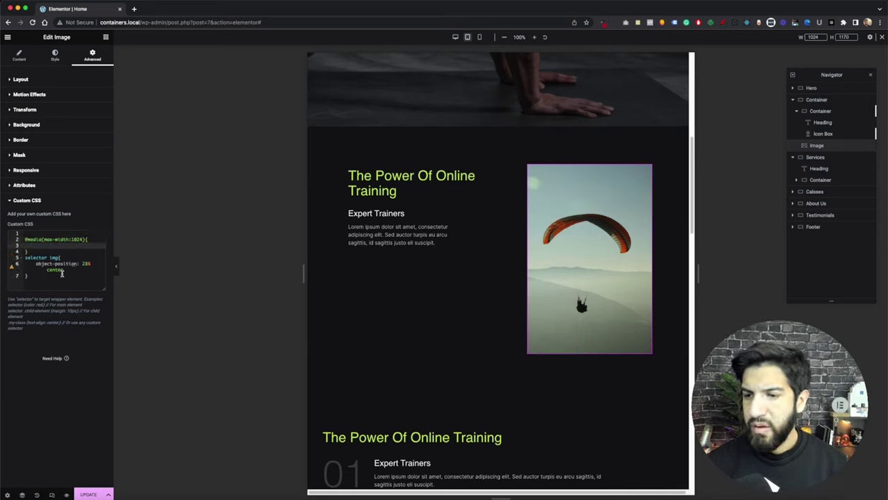
Copy the selector img rule into the media query and move that block below the base rule
drag(14, 276, 2, 260)
key(ctrl+c)
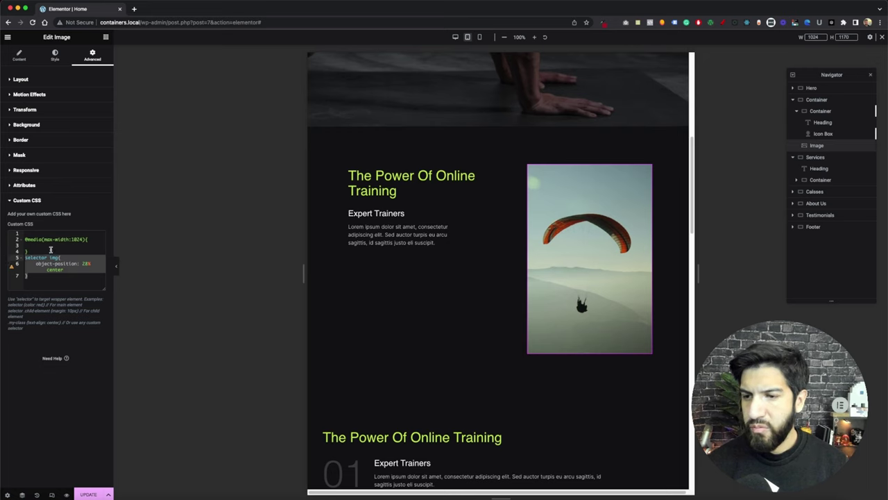
click(51, 244)
key(ctrl+v)
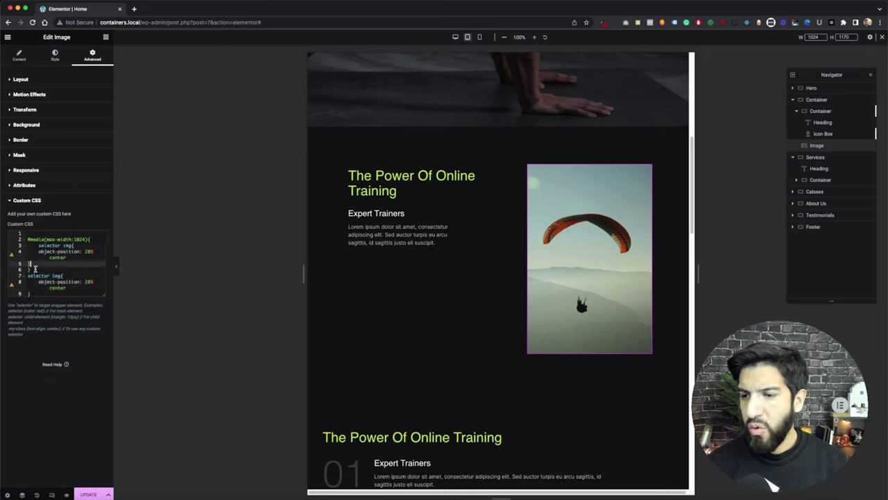
drag(36, 269, 14, 233)
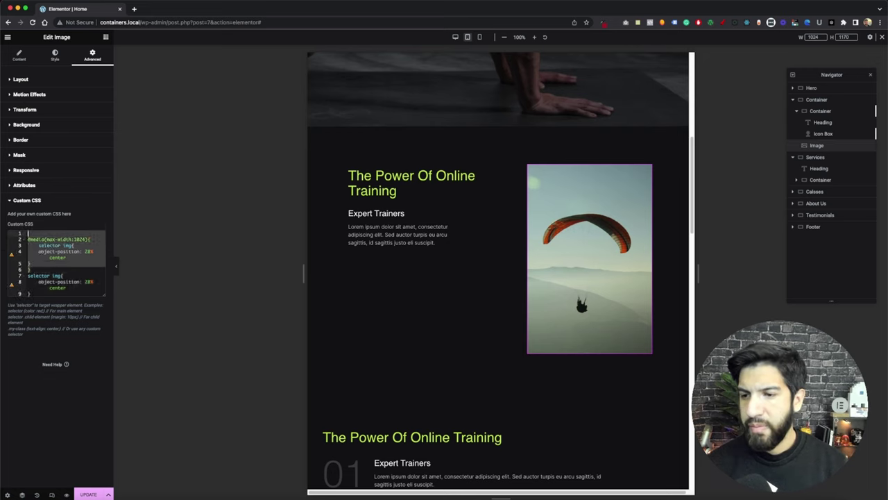
key(BackSpace)
click(40, 260)
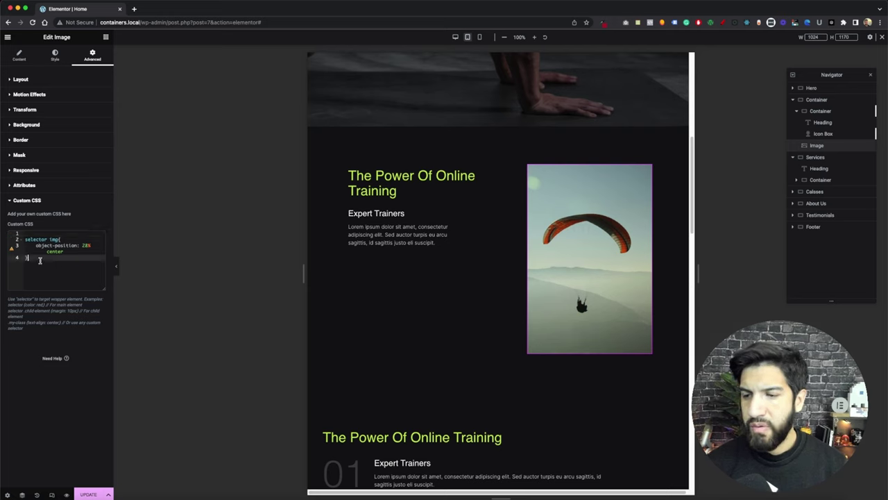
key(Return)
key(Return)
key(Return)
key(ctrl+v)
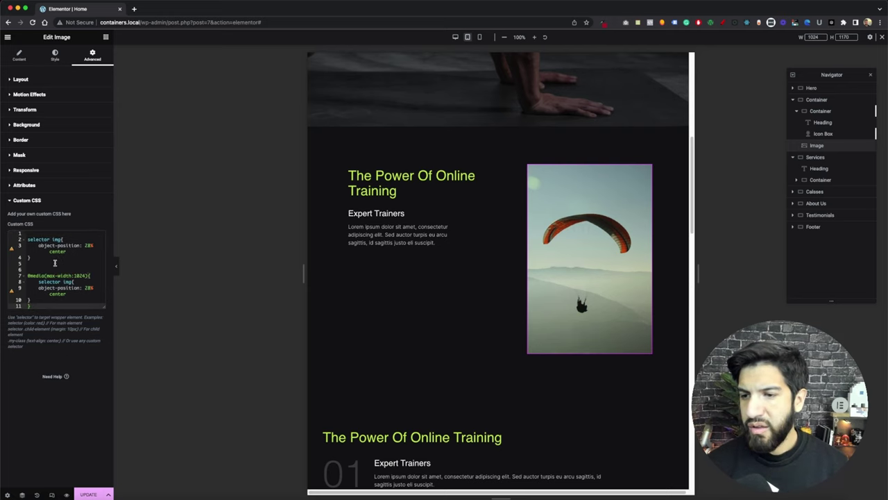
drag(41, 260, 19, 233)
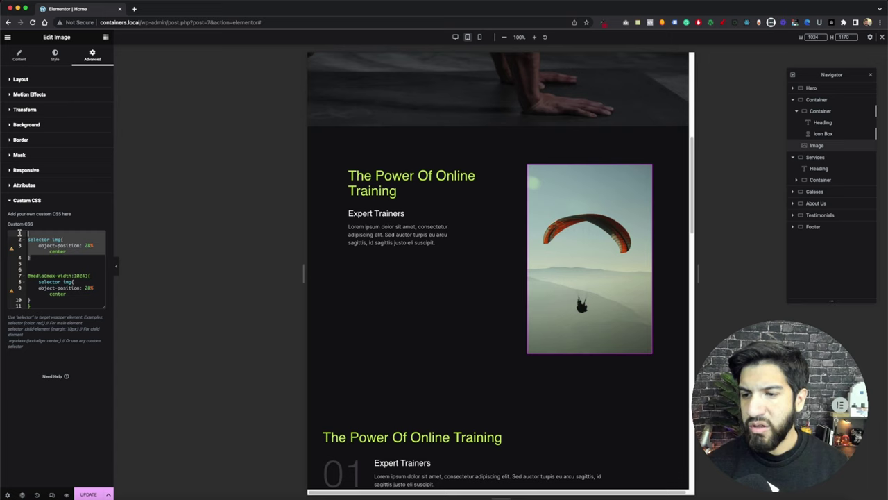
drag(58, 264, 6, 222)
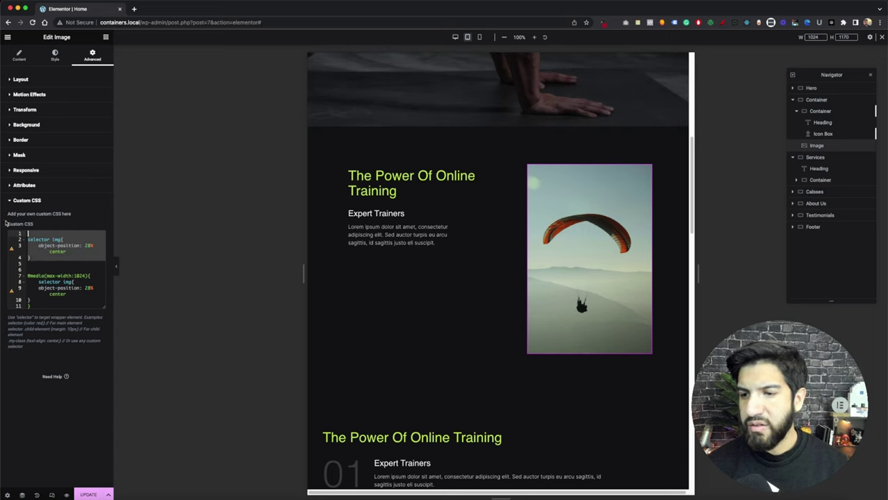
drag(37, 307, 1, 276)
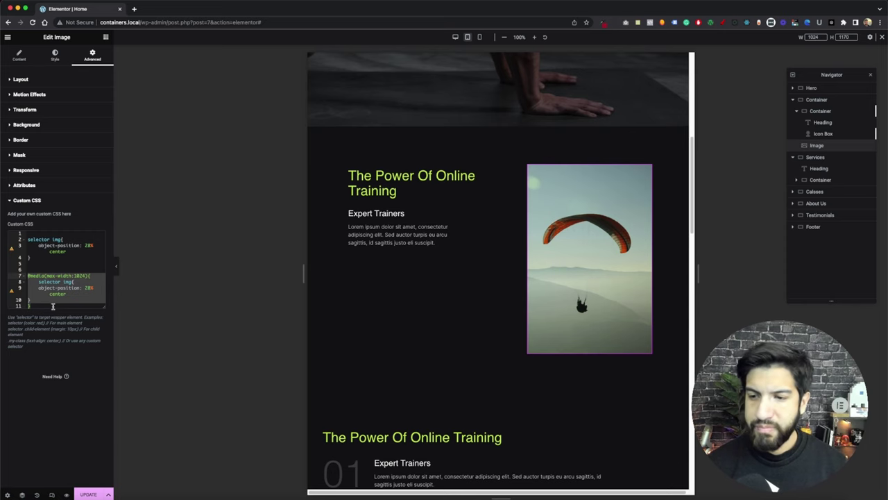
click(54, 306)
Make the query max-width:1024px and its object-position 60% center
click(84, 276)
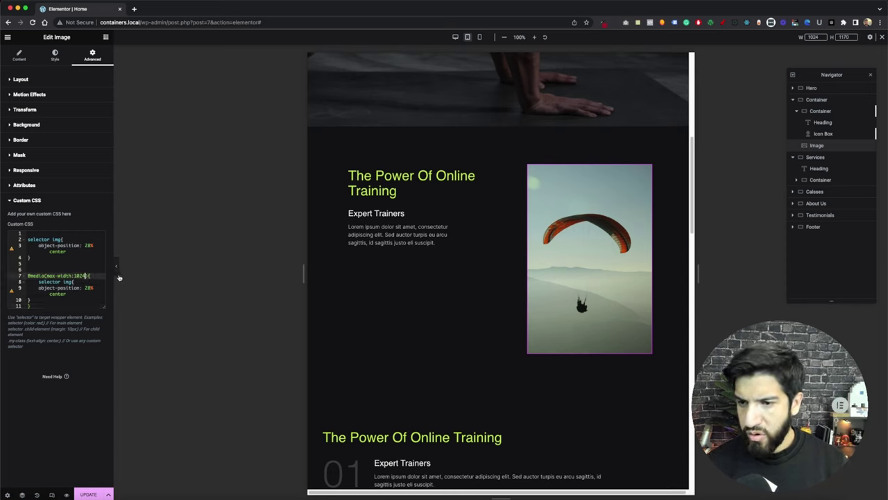
text(px)
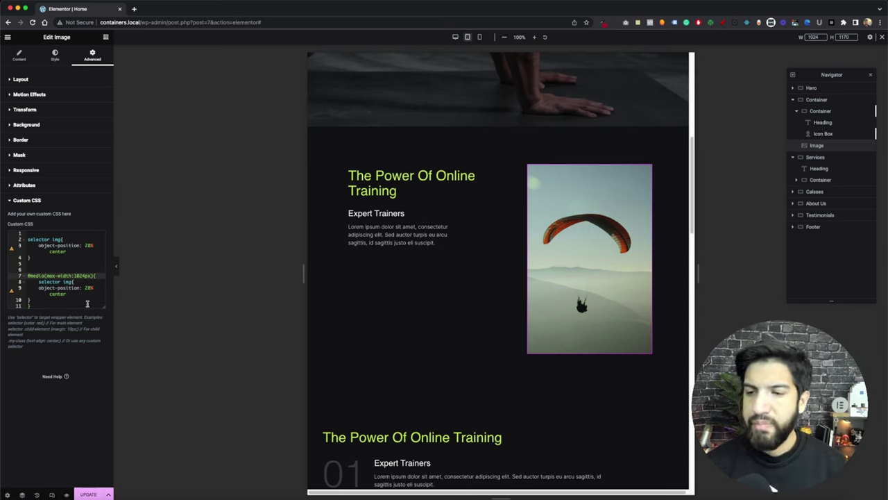
click(57, 299)
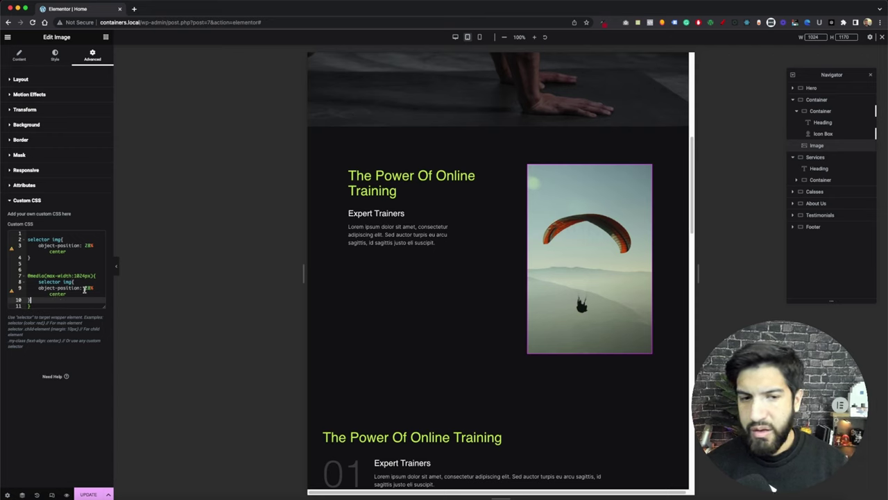
double_click(89, 287)
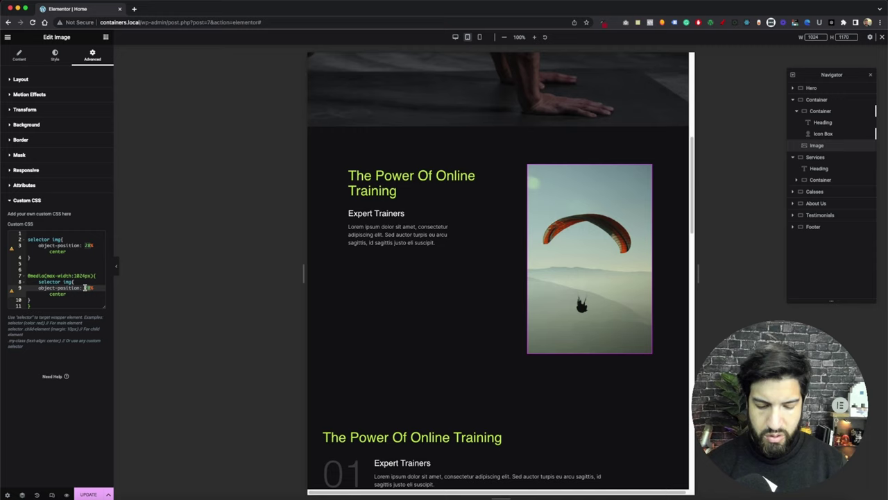
text(60)
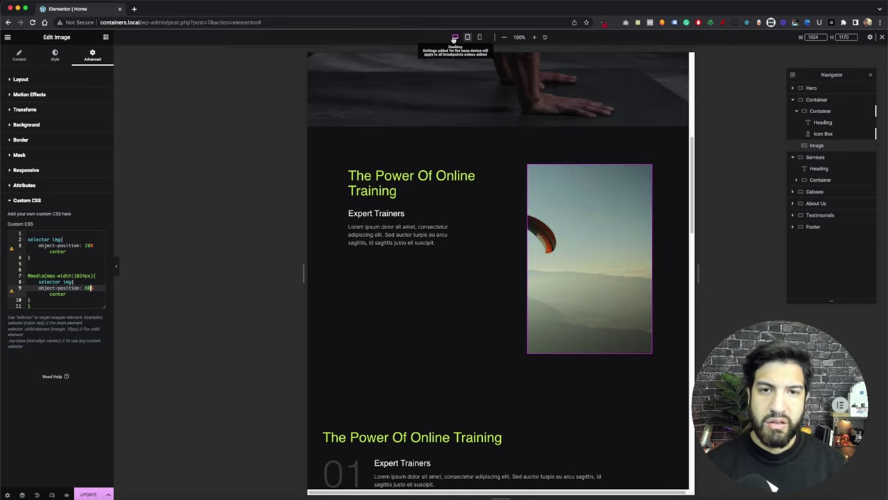
In Tablet preview, change the tablet rule's object-position to 30% center and test by resizing
click(468, 38)
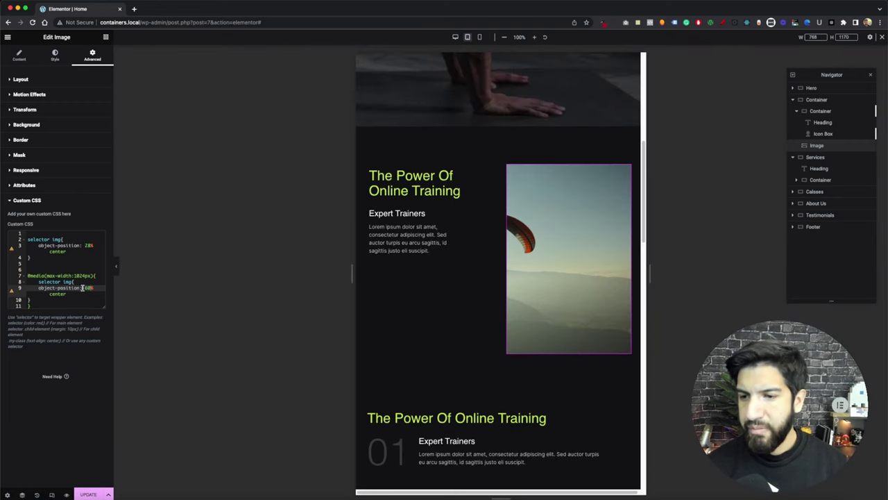
click(91, 246)
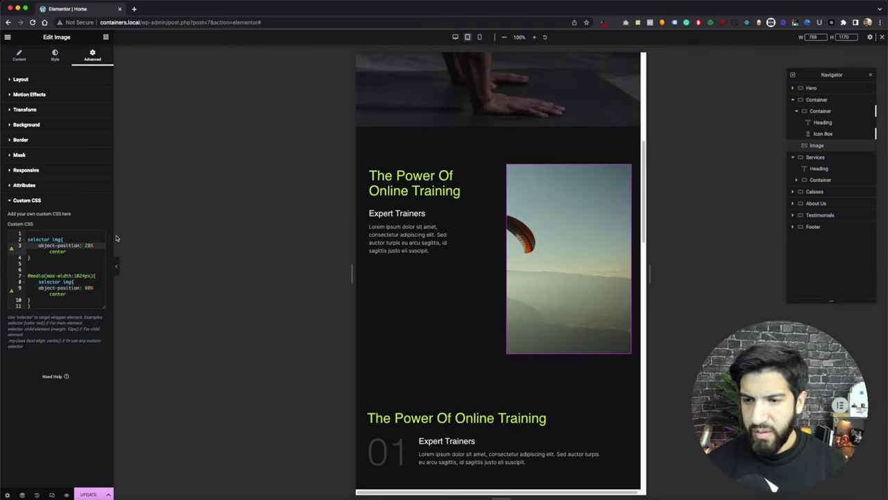
click(86, 287)
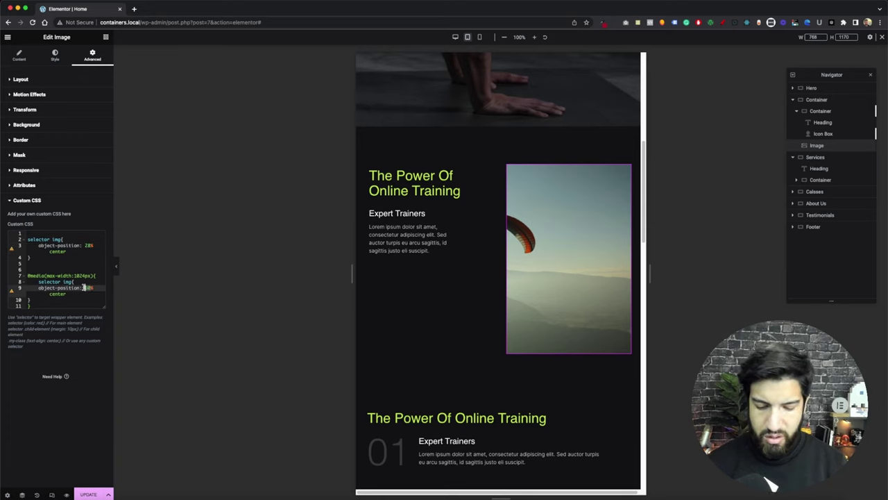
text(30)
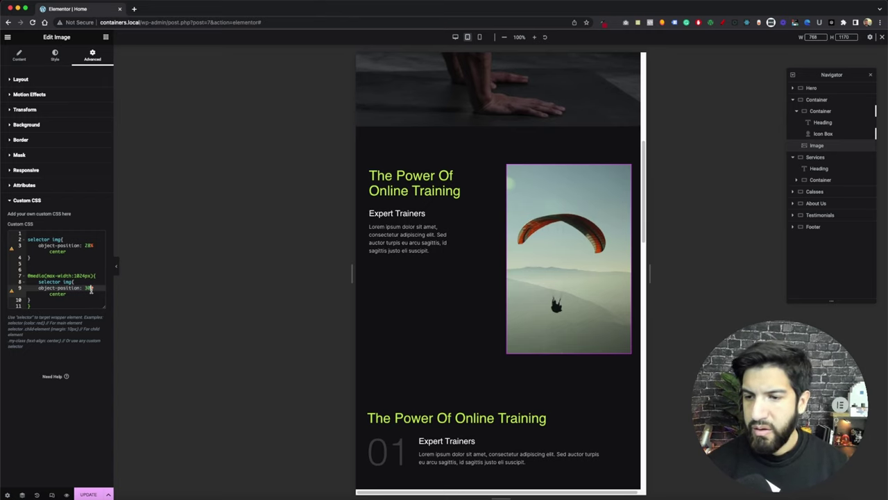
click(71, 300)
drag(653, 275, 750, 277)
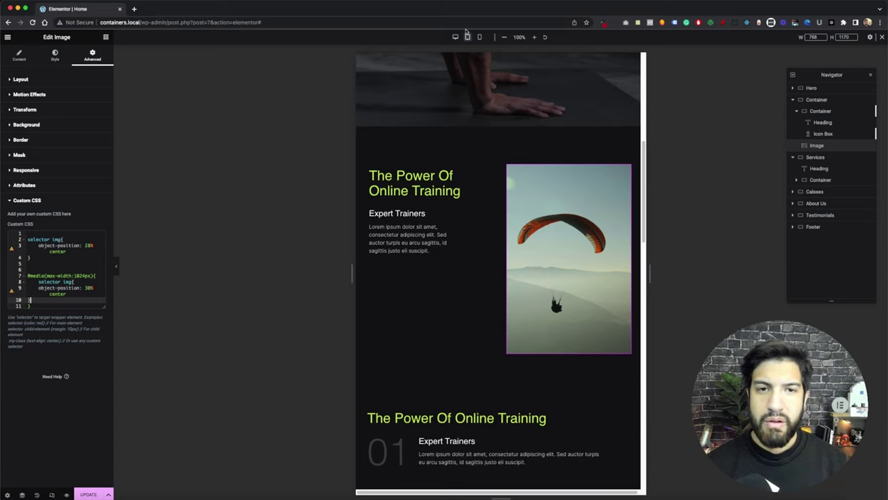
Switch to Mobile preview and reduce the image's height to 374
click(479, 36)
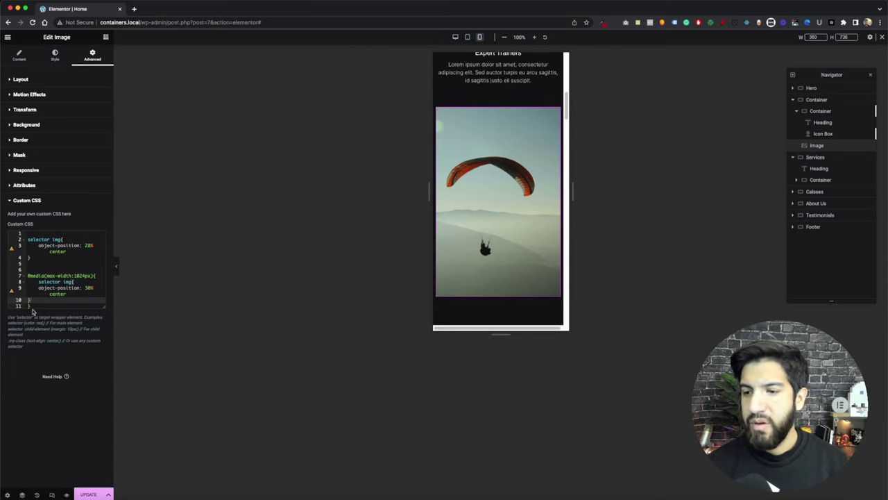
drag(32, 307, 10, 278)
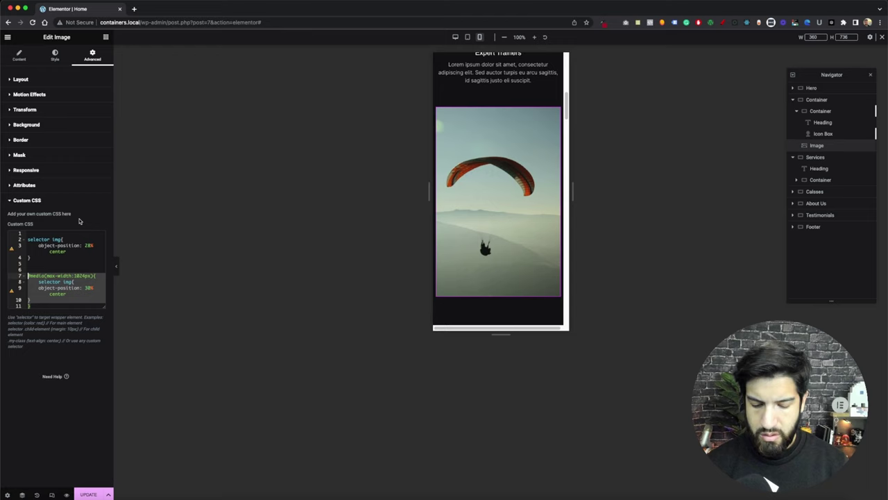
click(55, 55)
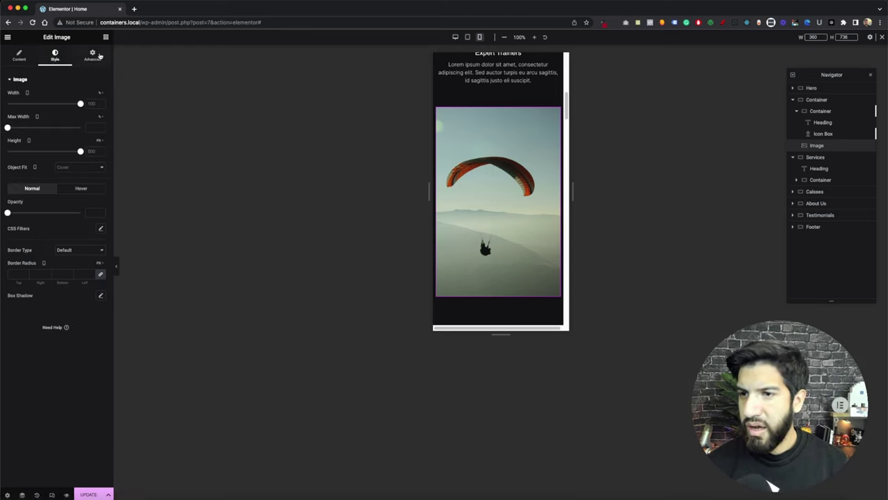
click(99, 56)
click(55, 56)
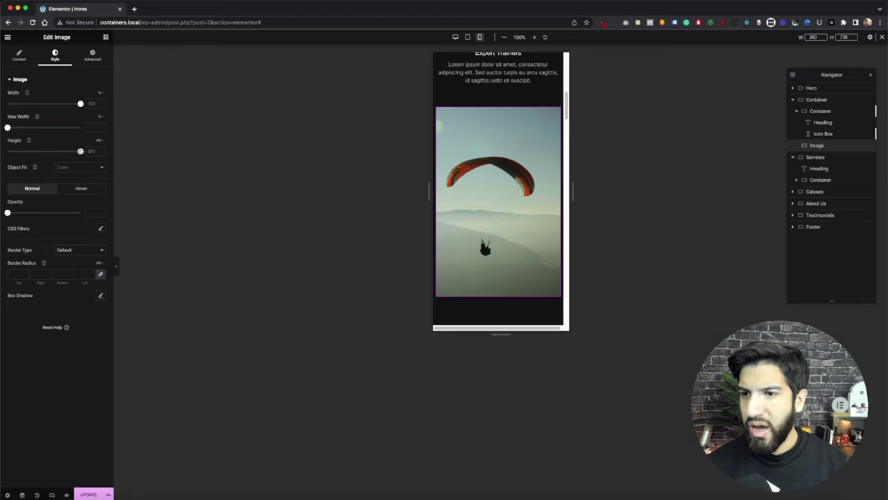
drag(80, 151, 65, 152)
Duplicate the tablet media query block below itself in the image's Custom CSS
click(97, 61)
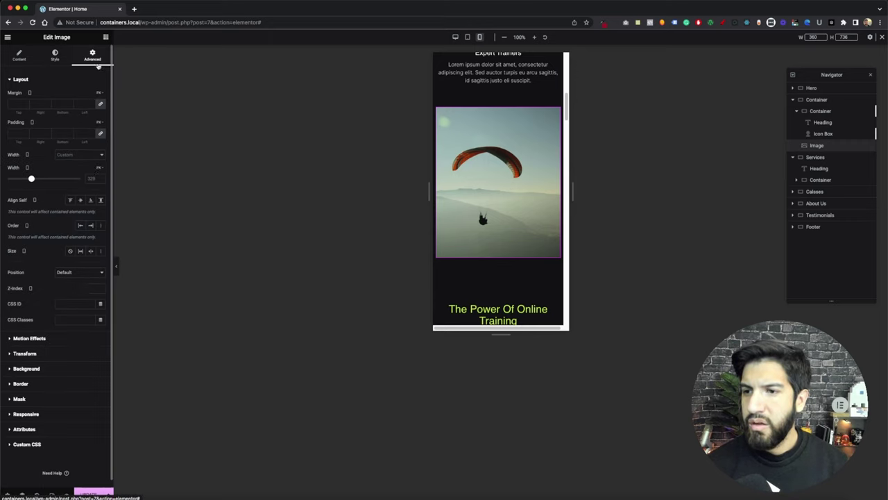
click(40, 457)
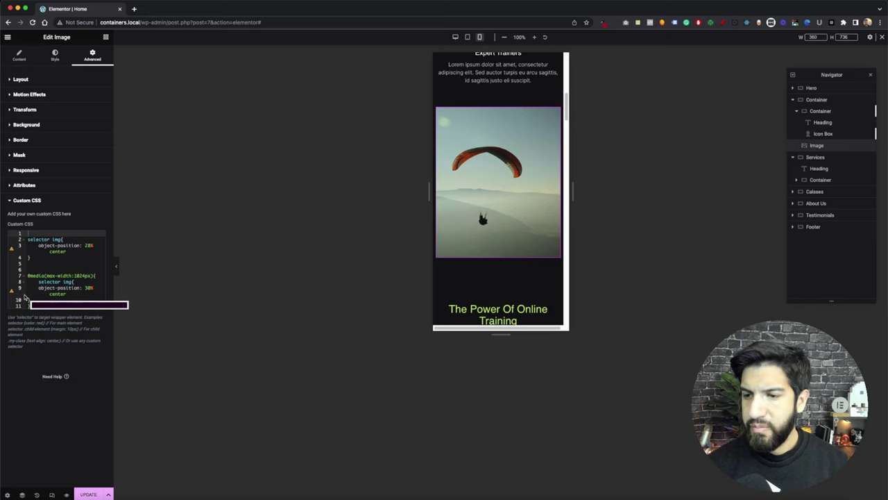
click(38, 305)
drag(38, 305, 21, 277)
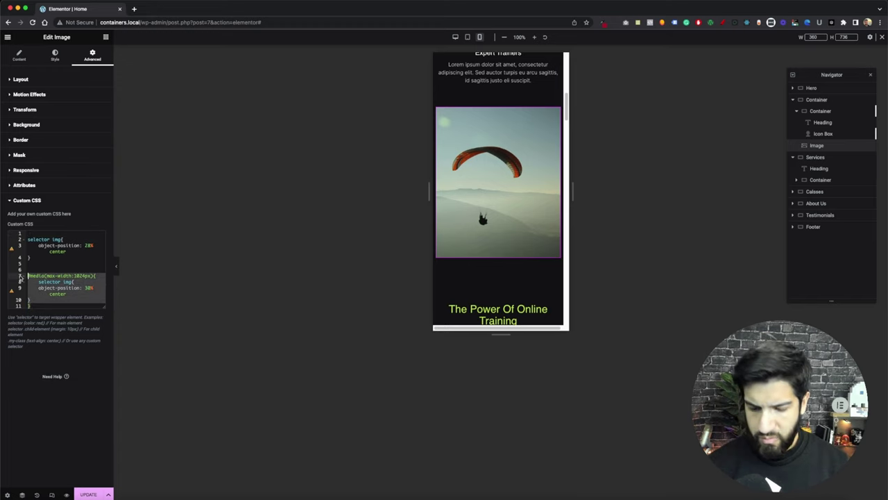
key(ctrl+c)
click(53, 306)
key(Return)
key(Return)
key(ctrl+v)
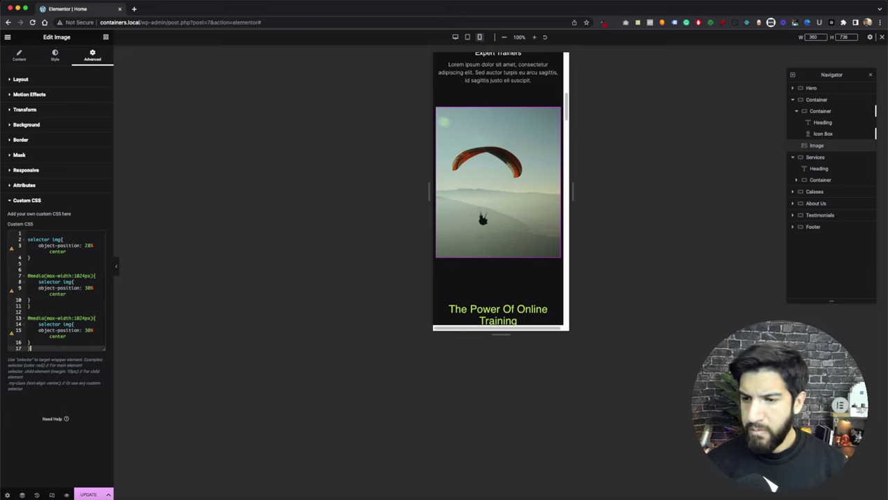
Change the copied block's breakpoint from 1024px to 767px and test it by resizing the preview
click(46, 318)
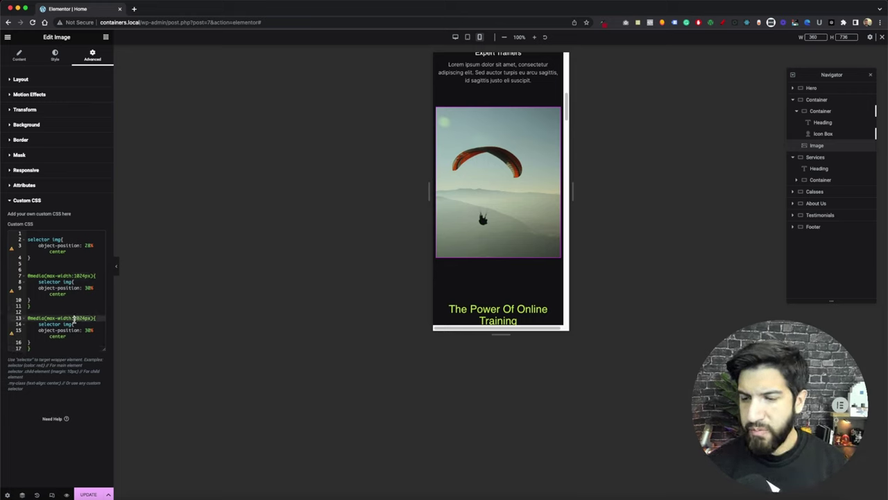
click(72, 329)
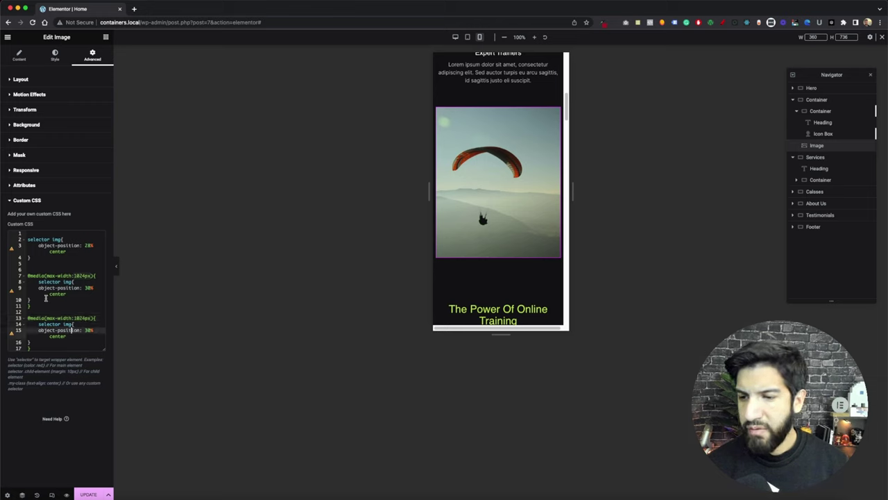
drag(29, 308, 26, 275)
click(79, 343)
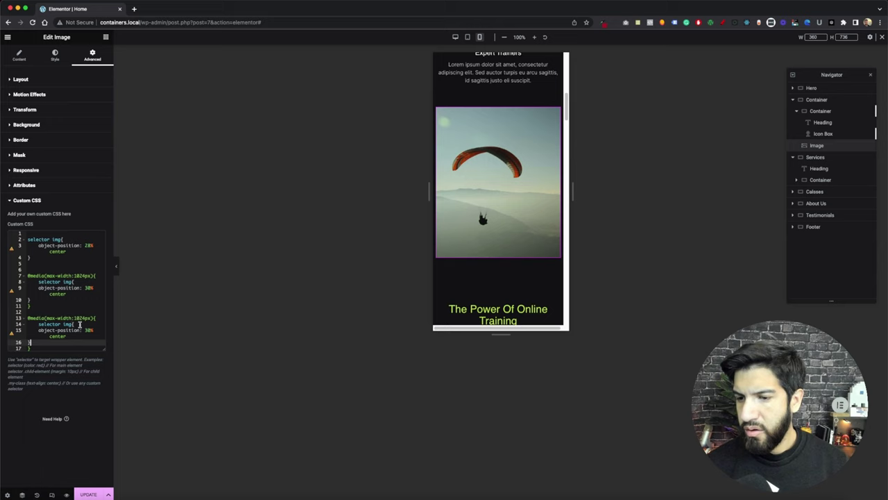
click(84, 318)
key(Left)
key(Left)
key(Left)
key(Left)
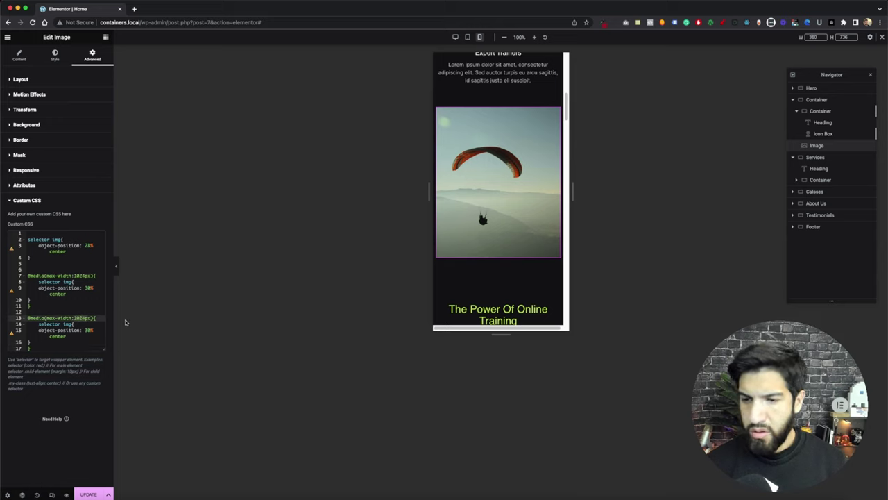
key(Delete)
key(Delete)
key(Delete)
key(Delete)
text(767p)
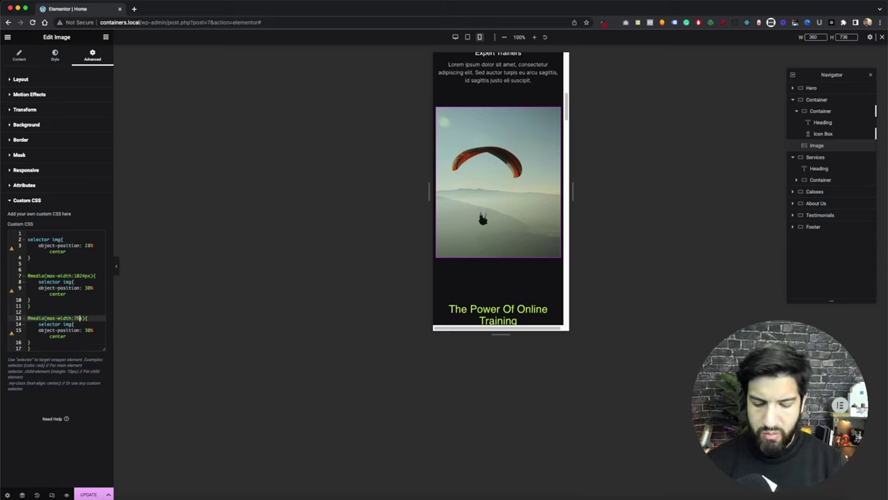
text(x)
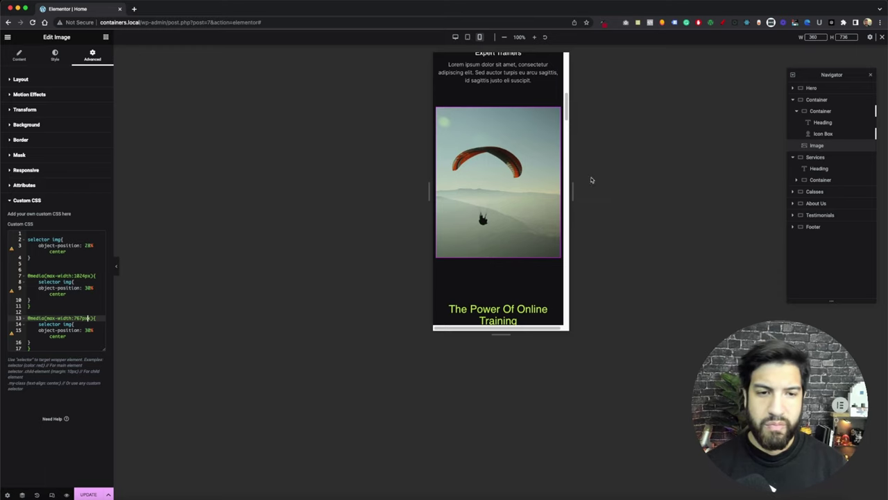
drag(574, 188, 649, 188)
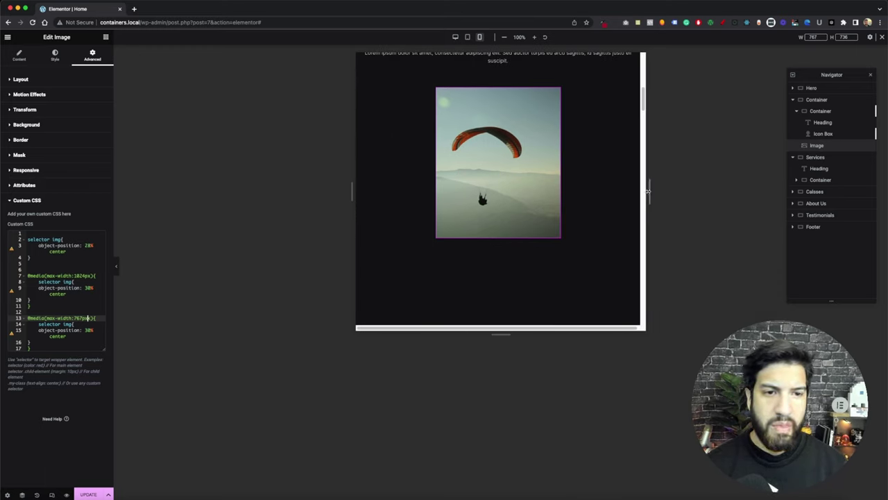
drag(647, 190, 583, 190)
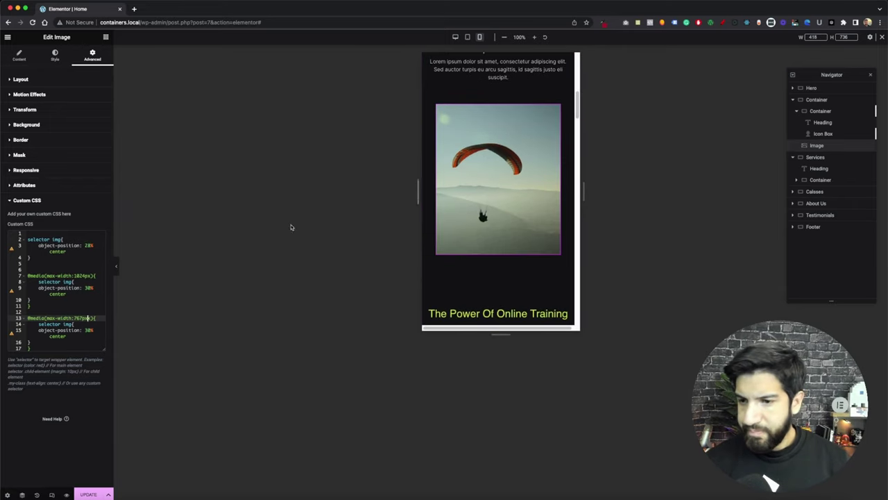
Replace the mobile rule's 30% object-position with trial values such as 60%
click(78, 342)
double_click(87, 331)
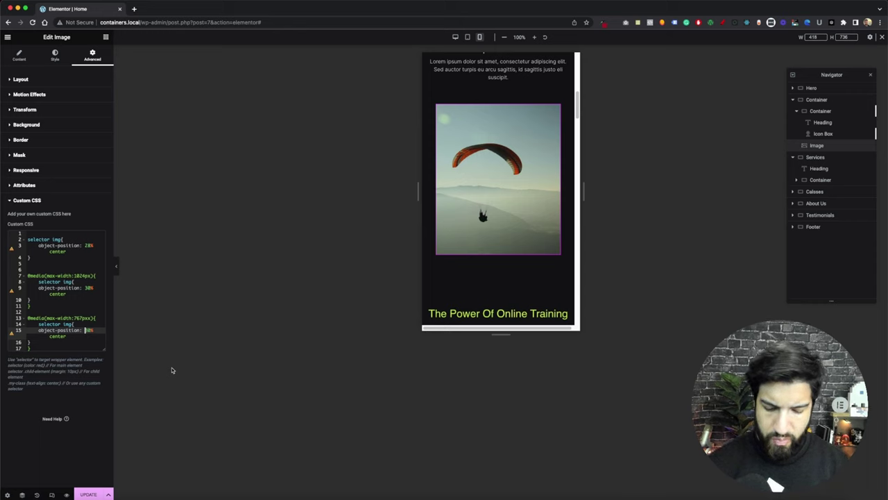
text(4)
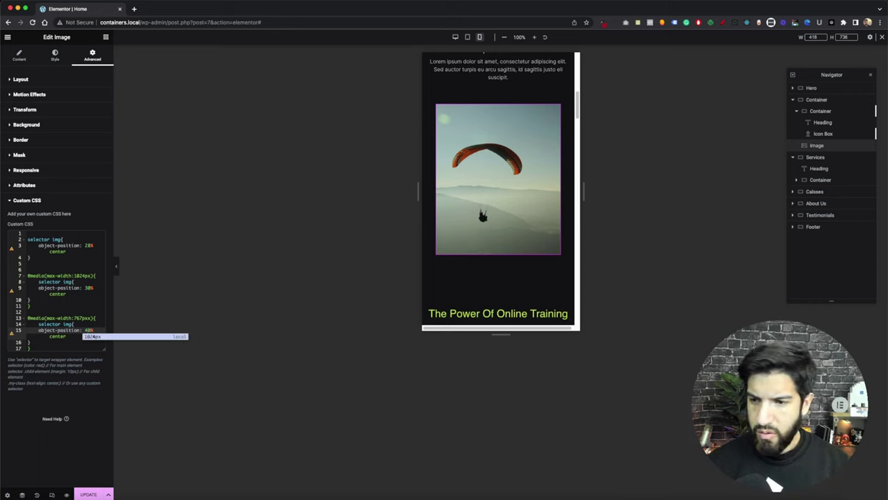
click(89, 344)
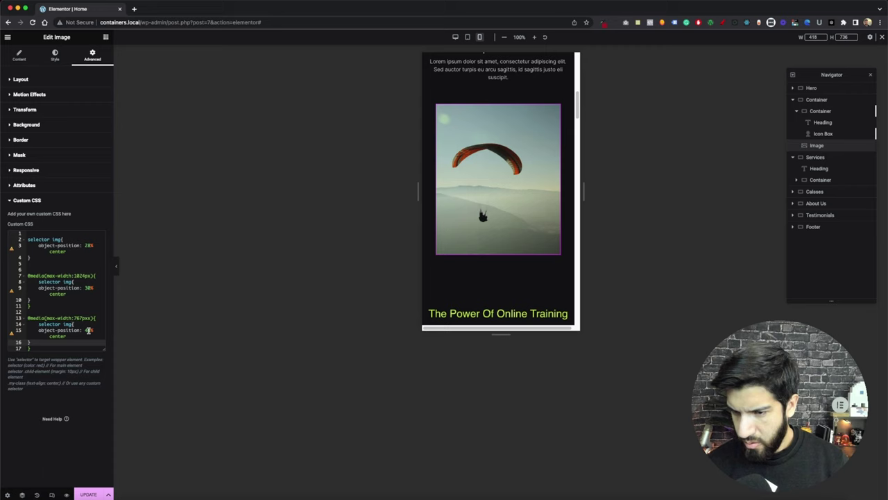
click(88, 330)
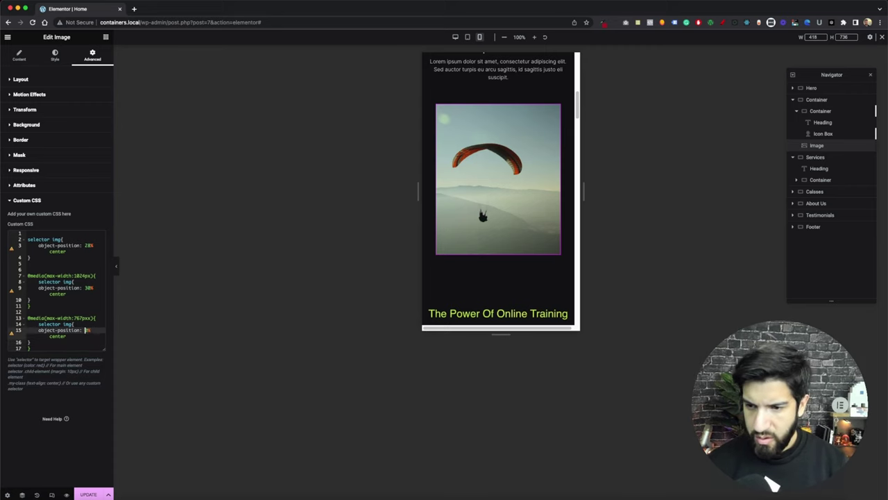
text(60)
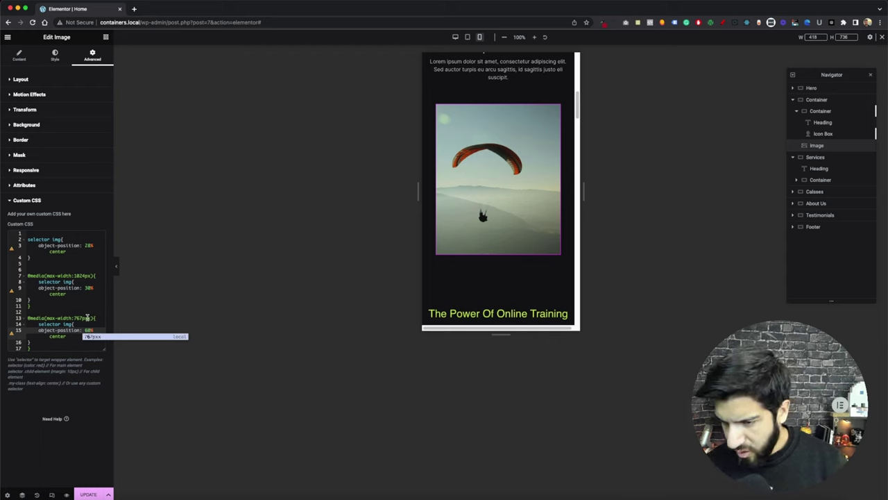
click(87, 318)
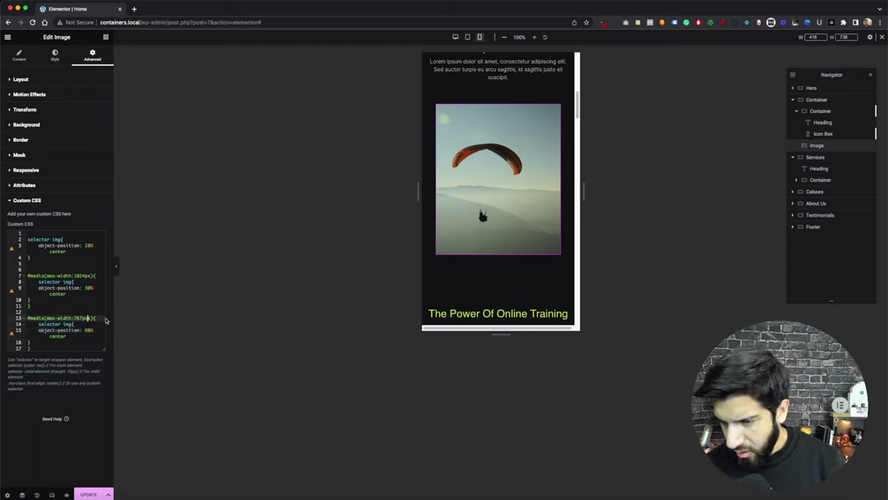
click(88, 329)
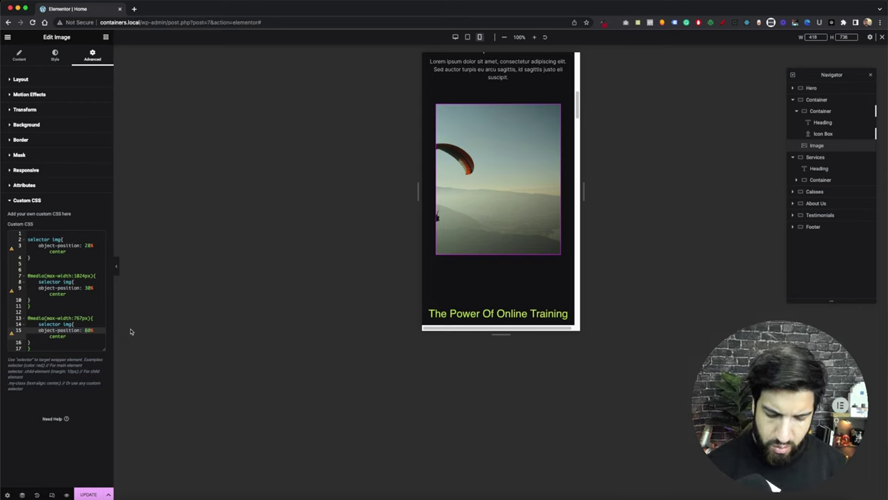
Keep trying lower percentages for the mobile object-position, settling on 23%
key(BackSpace)
text(5)
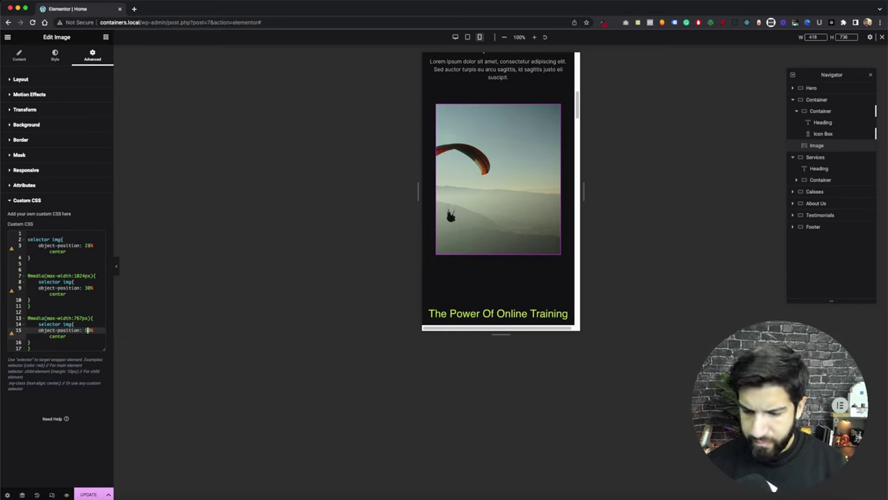
key(BackSpace)
text(2)
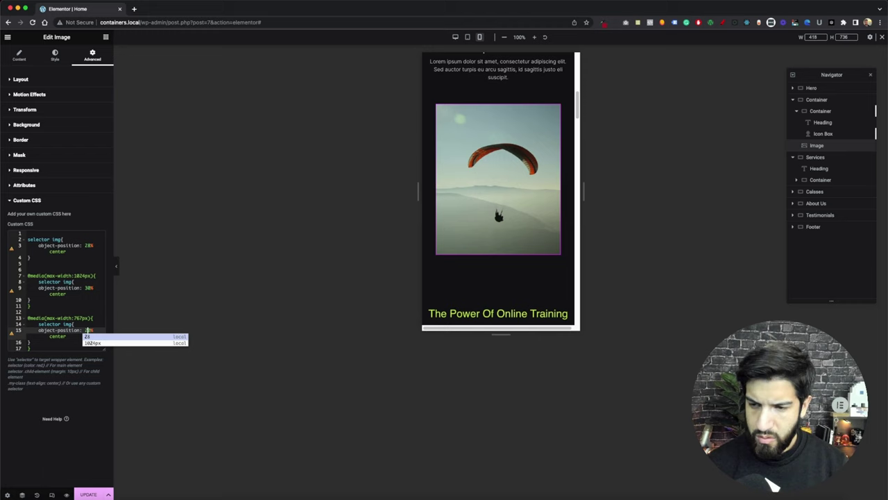
key(BackSpace)
text(1)
key(BackSpace)
text(2)
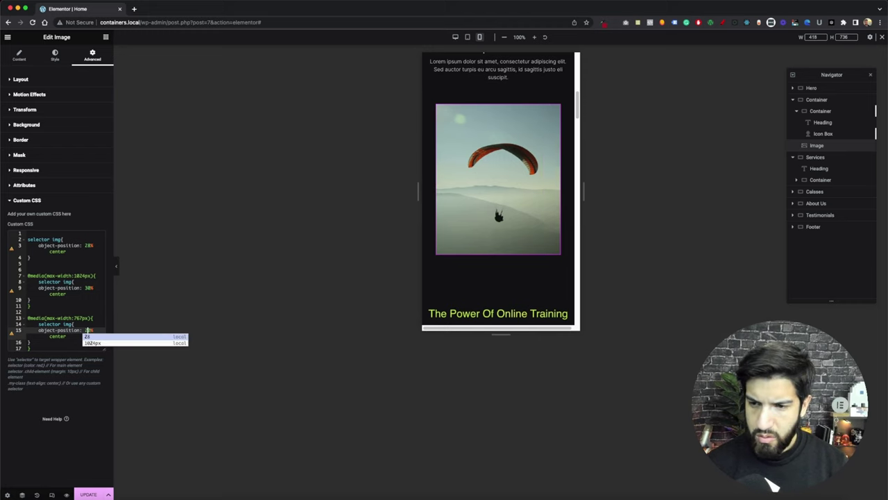
key(BackSpace)
text(30)
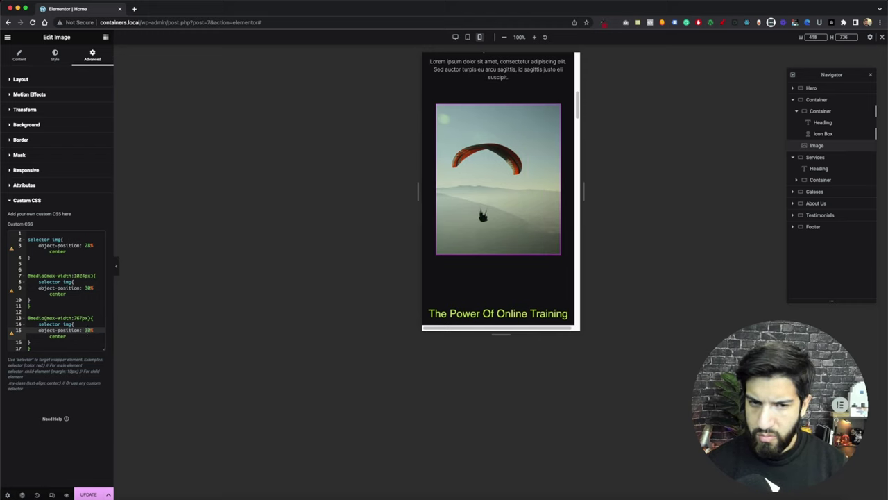
key(BackSpace)
text(2)
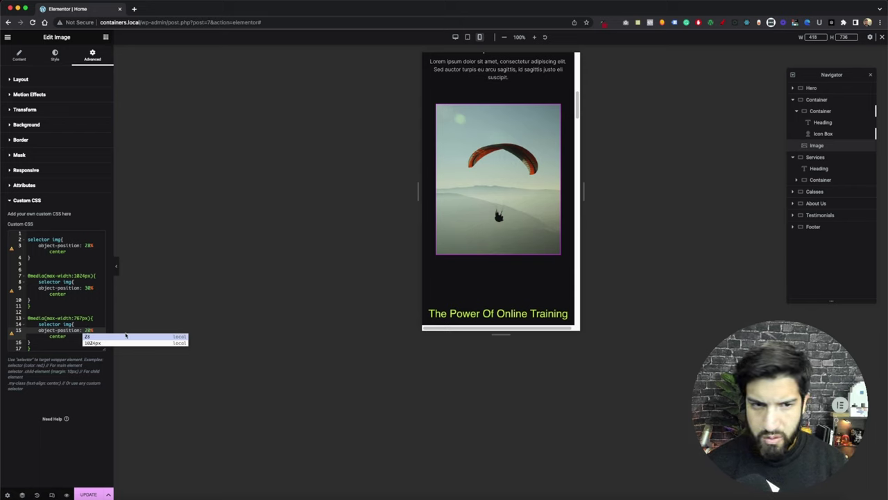
key(BackSpace)
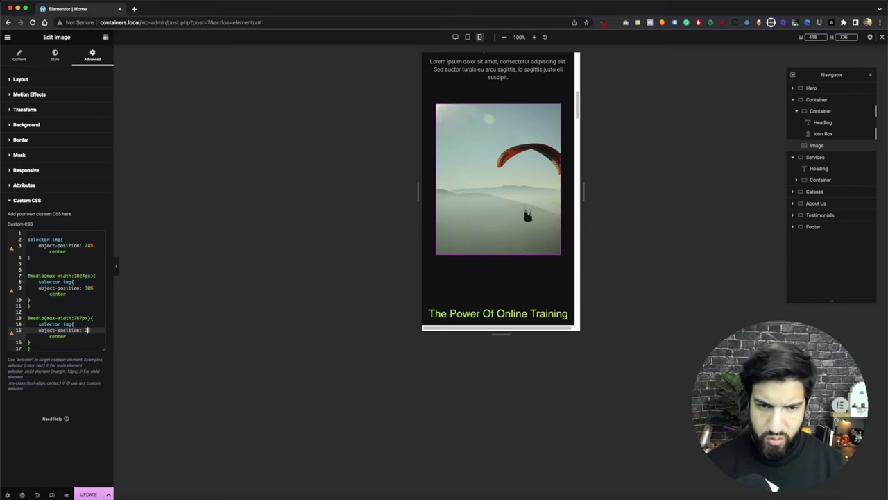
text(0)
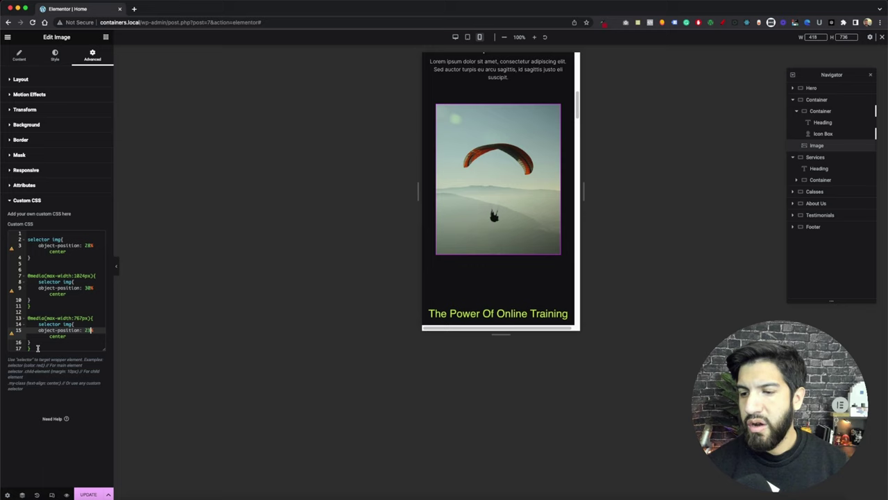
Delete the 'center' keyword from the base, tablet and mobile object-position rules
drag(37, 347, 20, 215)
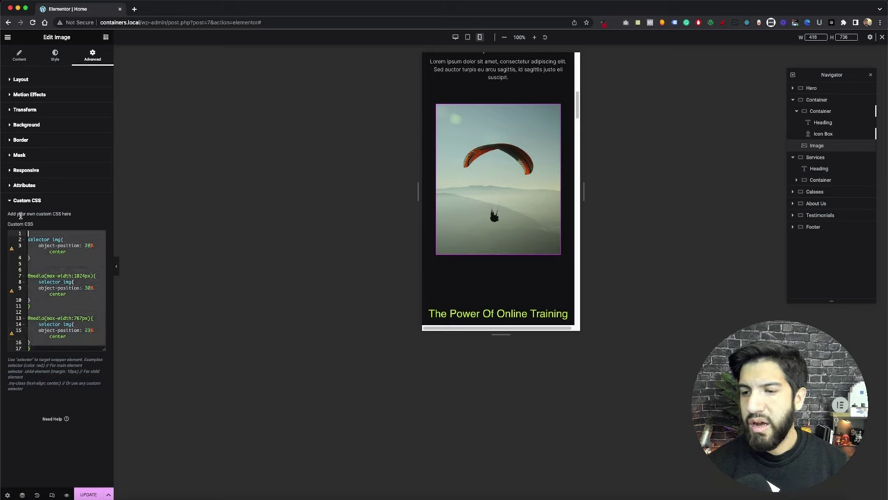
click(91, 306)
double_click(50, 252)
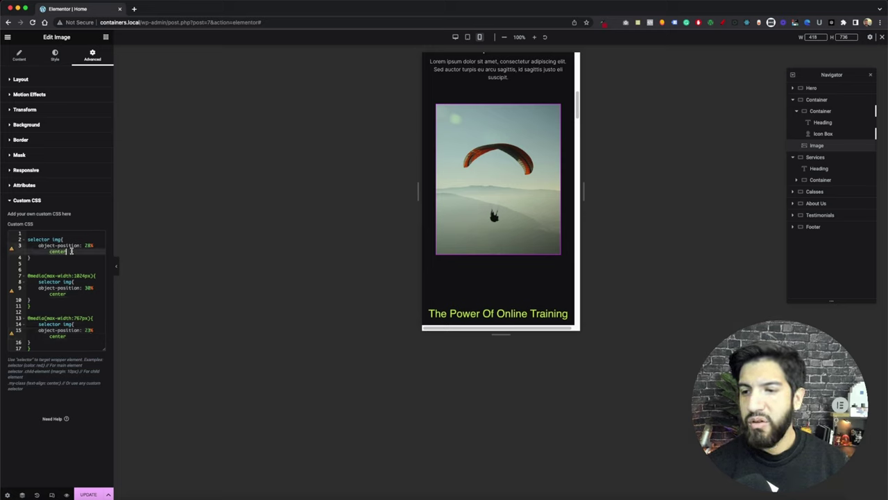
key(BackSpace)
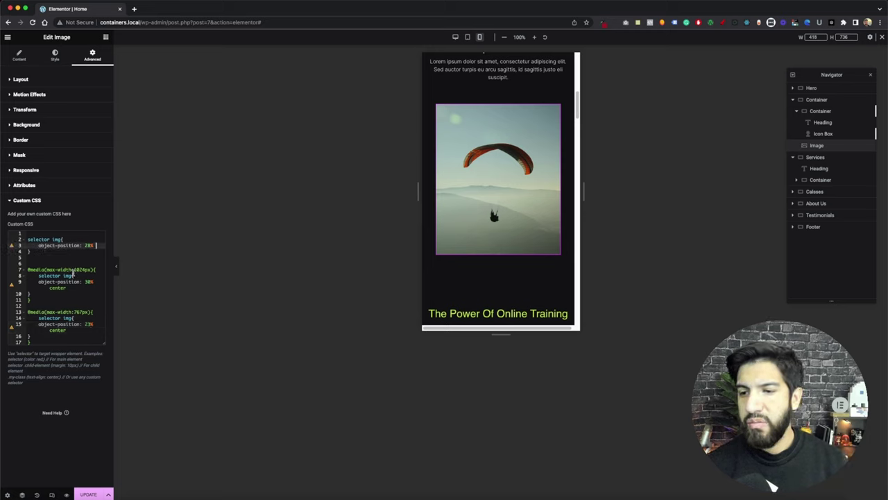
click(56, 289)
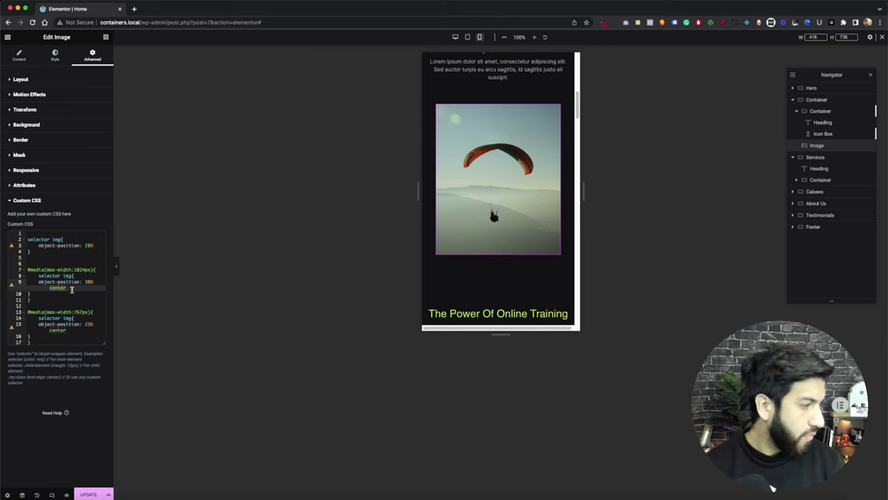
key(BackSpace)
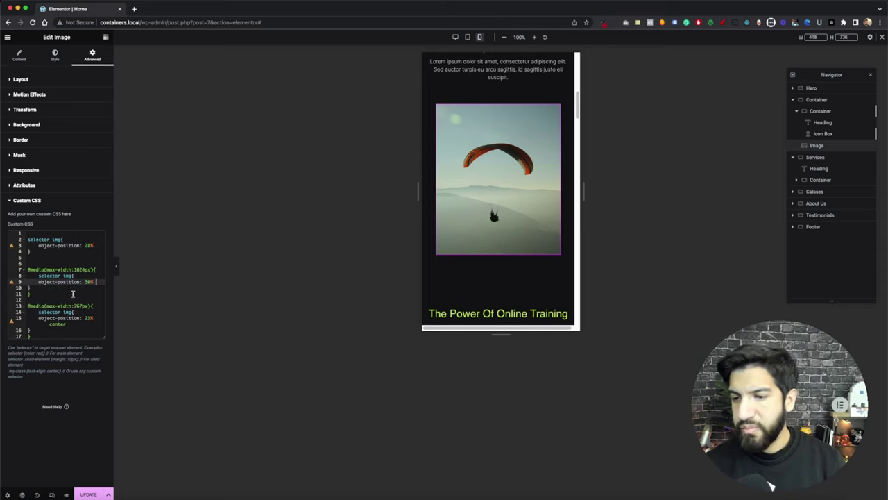
double_click(53, 322)
key(BackSpace)
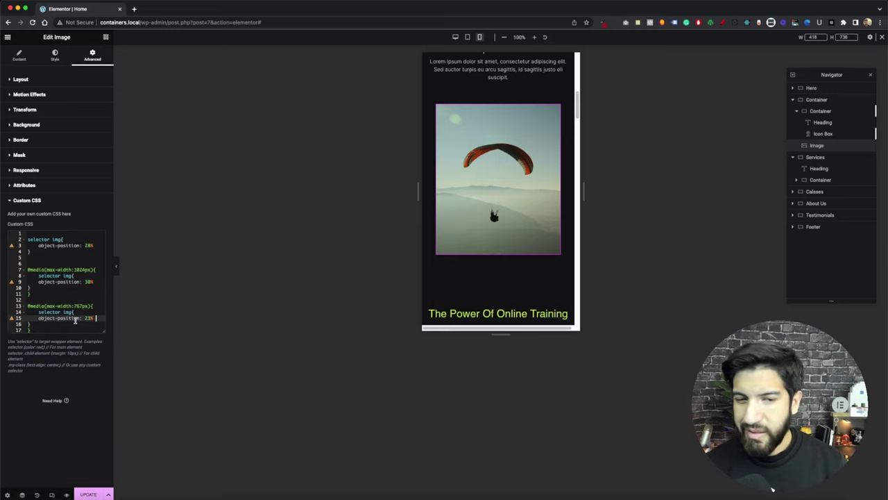
Remove the blank first line of the Custom CSS and save the page with UPDATE
click(49, 330)
drag(48, 331, 19, 239)
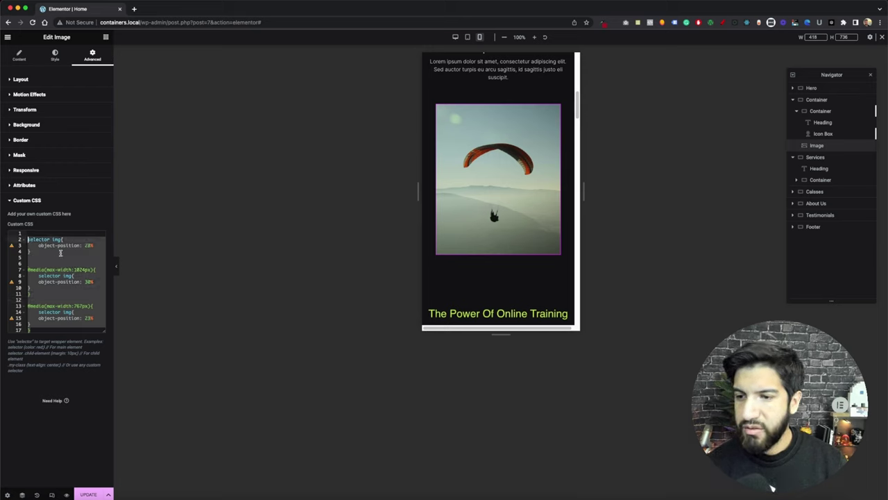
click(49, 254)
click(30, 241)
key(BackSpace)
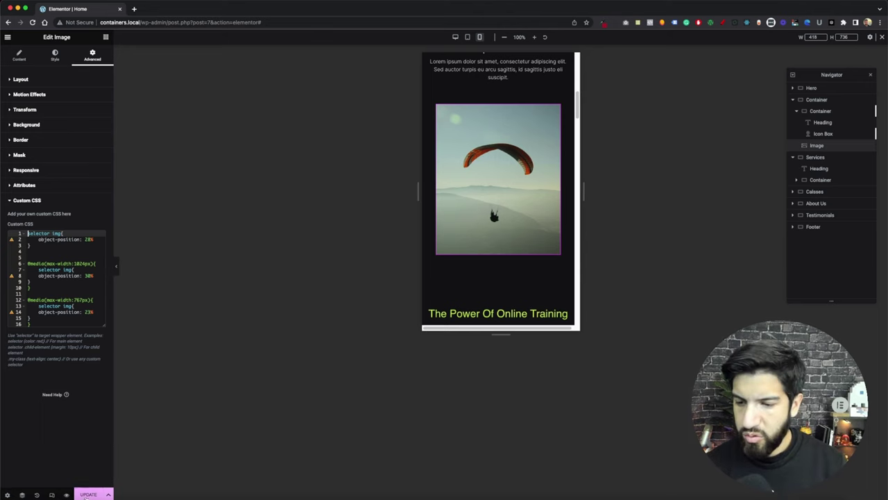
click(86, 495)
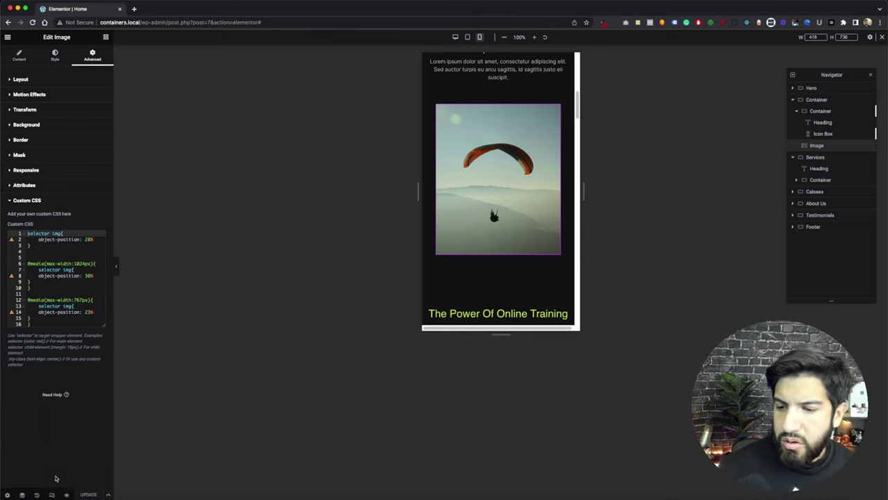
Check the live preview at about 548 px in DevTools responsive view, then return to the Elementor tab
click(66, 494)
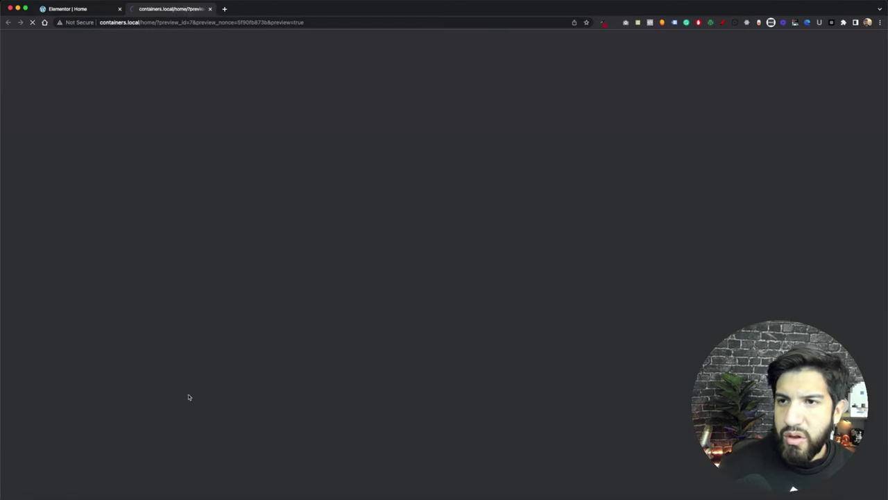
scroll(478, 182, down, 10)
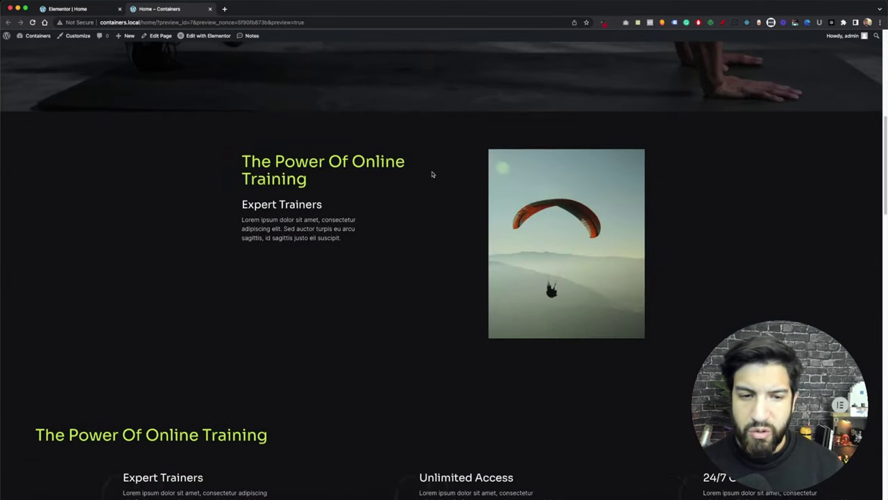
right_click(432, 174)
click(473, 283)
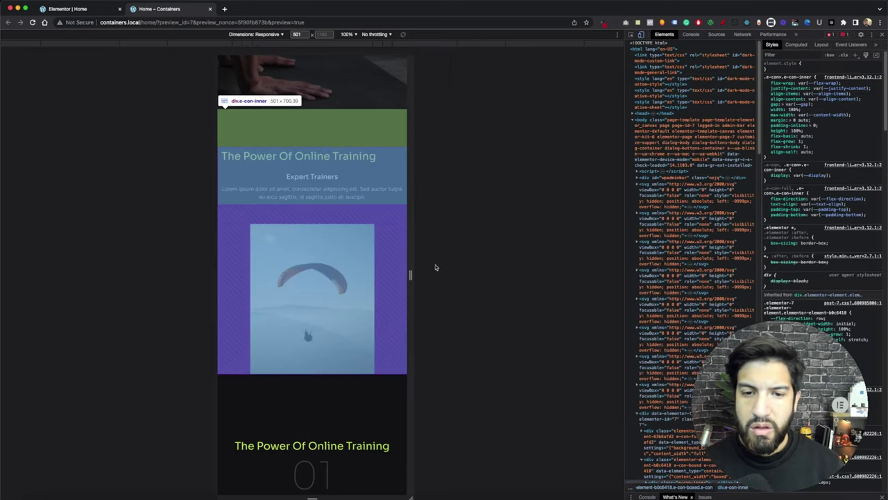
drag(414, 174, 497, 204)
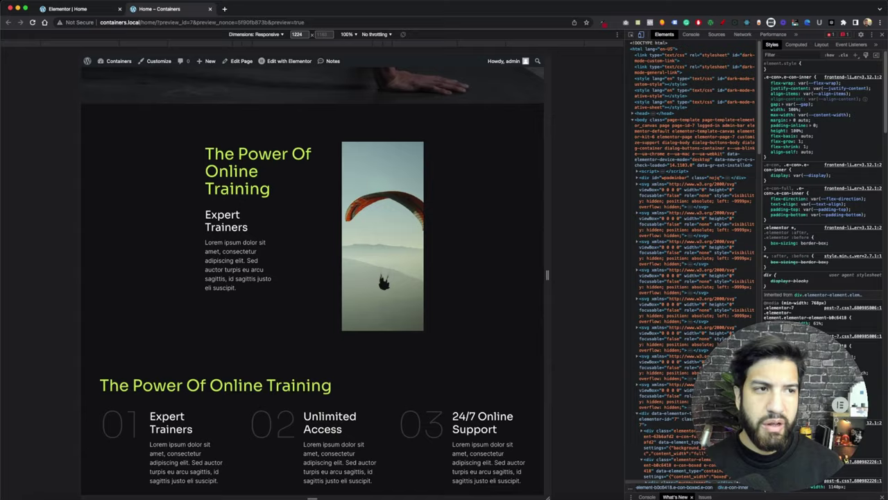
click(881, 35)
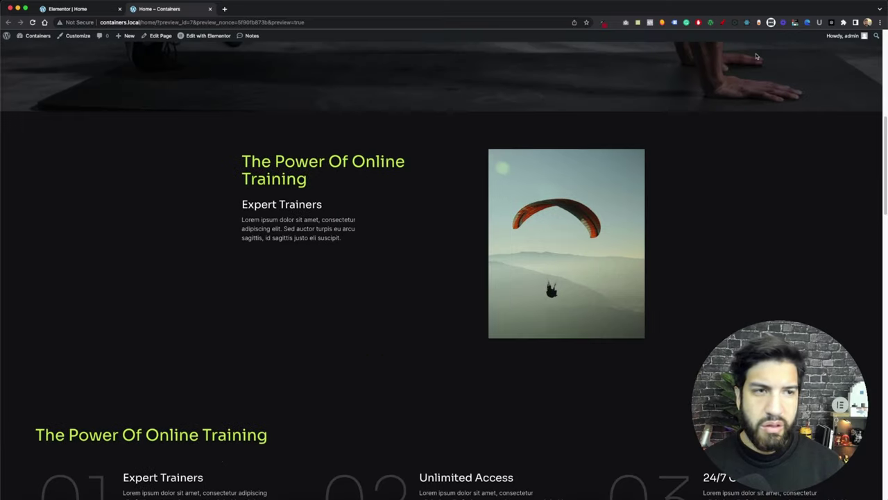
click(97, 8)
Switch to desktop view and set the paraglider section's container width to 63%
click(455, 37)
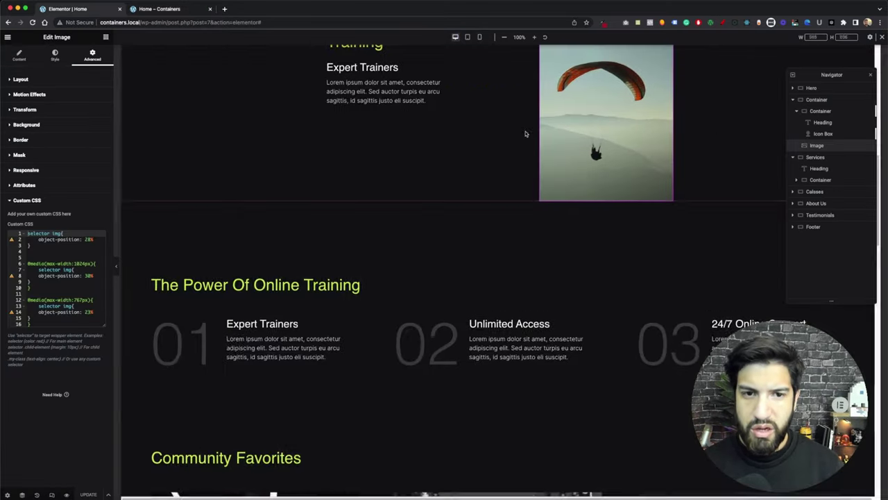
scroll(537, 168, up, 4)
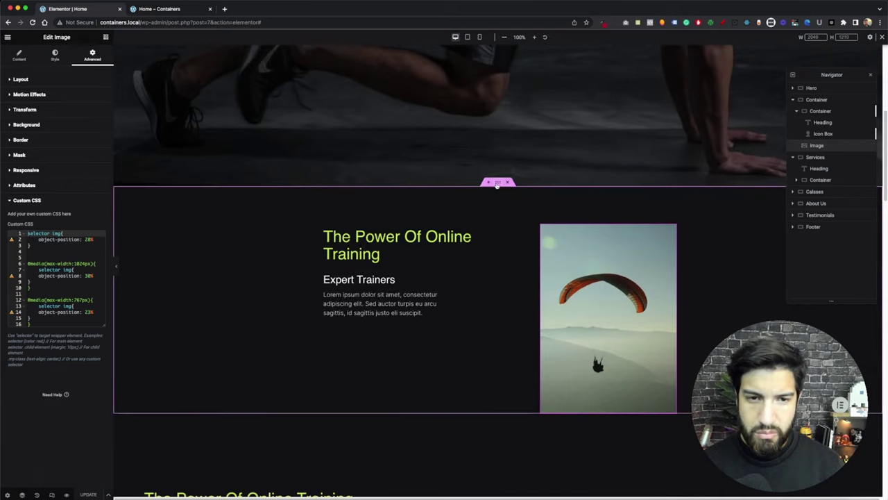
click(312, 198)
click(18, 54)
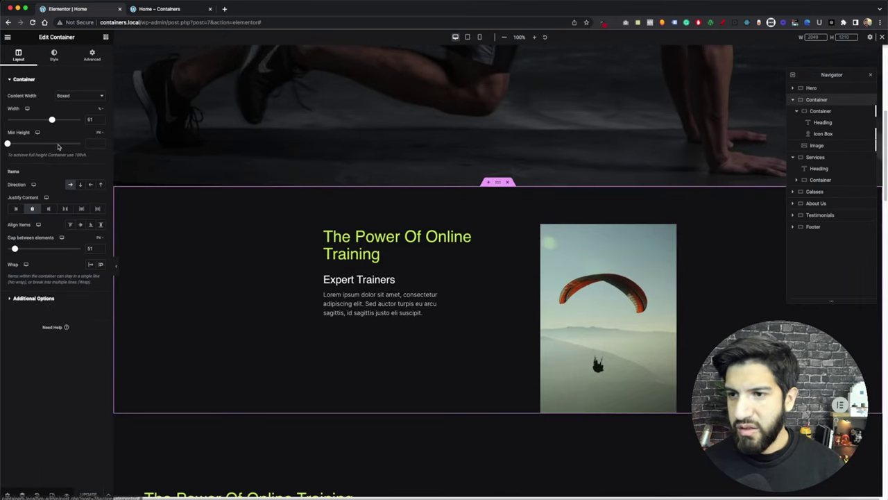
mouse_move(51, 120)
mouse_down()
mouse_move(79, 119)
mouse_move(48, 119)
mouse_move(76, 122)
mouse_move(54, 130)
mouse_up()
scroll(490, 219, up, 4)
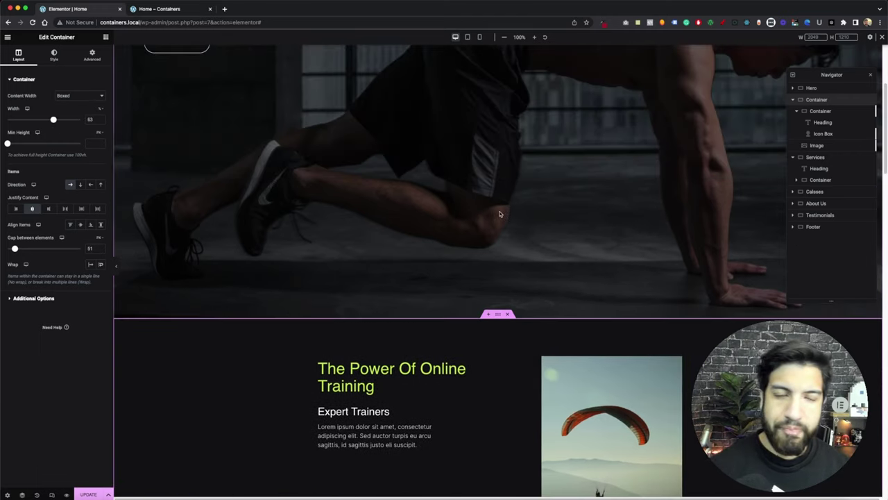
scroll(501, 213, down, 2)
scroll(503, 212, down, 2)
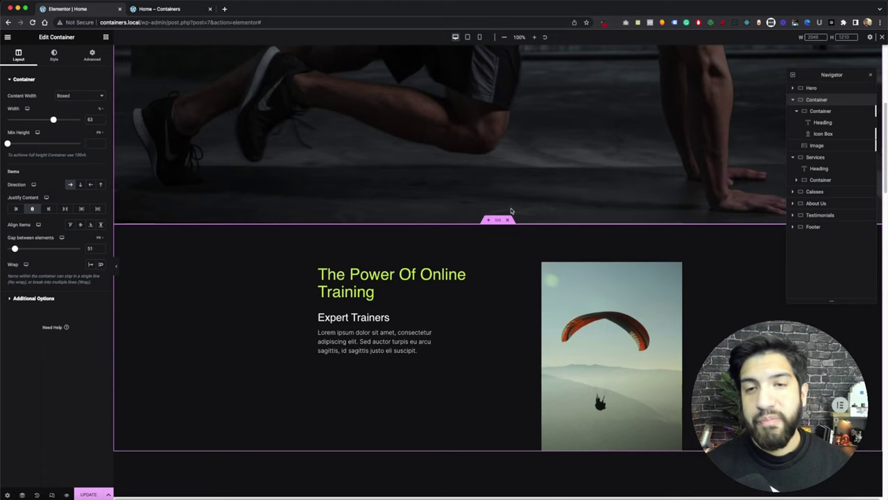
scroll(511, 209, down, 1)
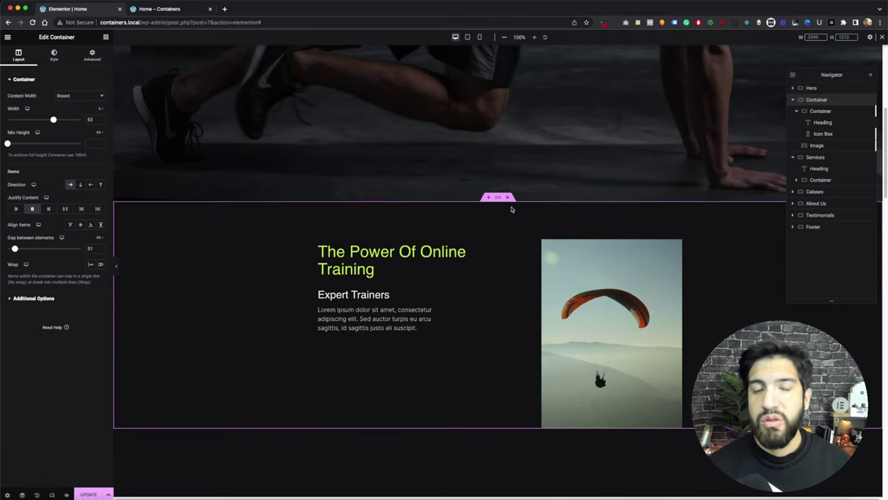